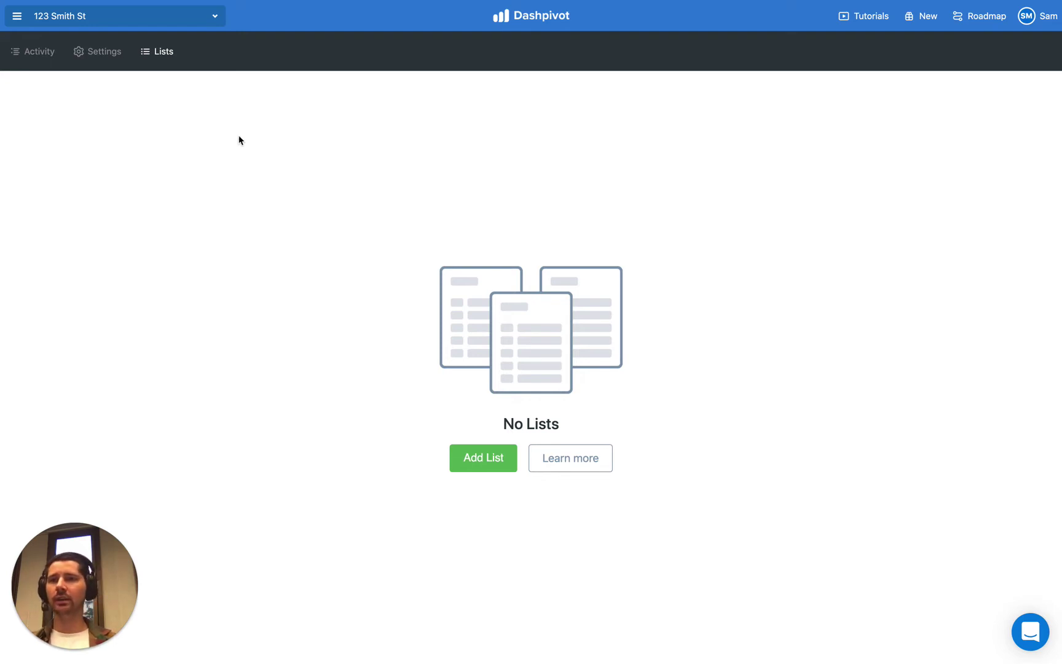
Step: Open the company's project and team folders from the 123 Smith St header dropdown
{"action": "left_click", "coordinate": [191, 17]}
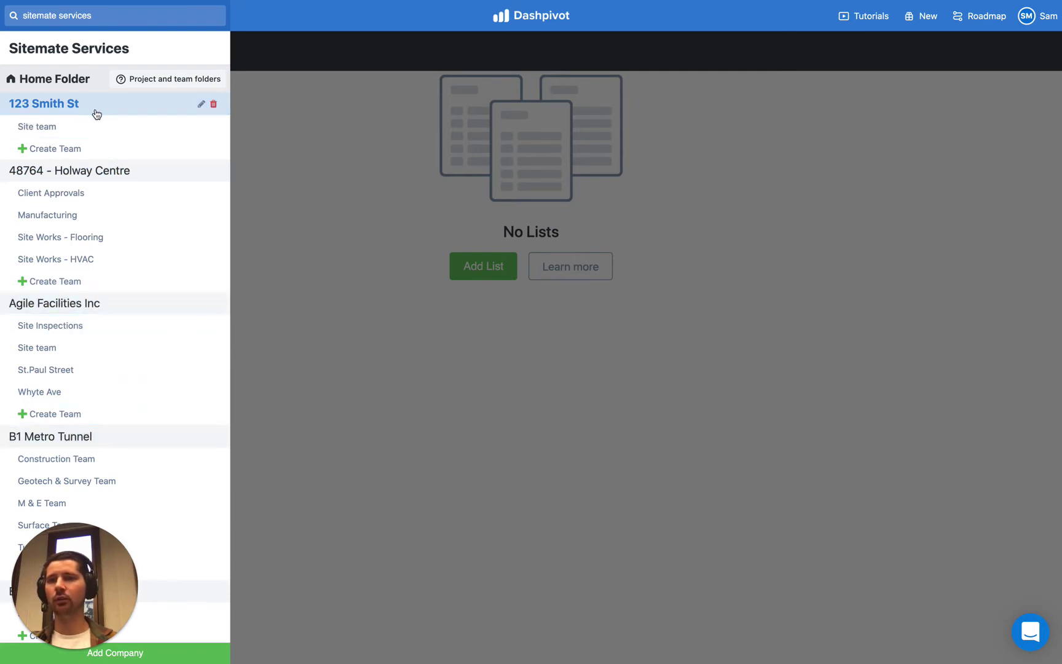
Step: Reopen the folder panel, select the 123 Smith St project and go to its Lists page
{"action": "left_click", "coordinate": [313, 122]}
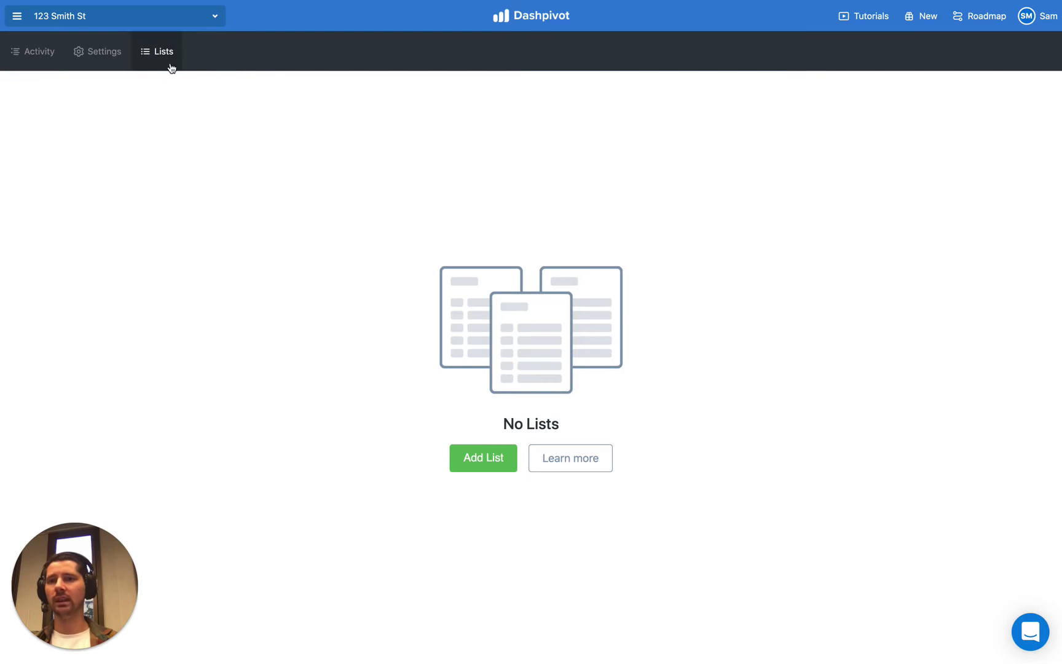
{"action": "left_click", "coordinate": [123, 17]}
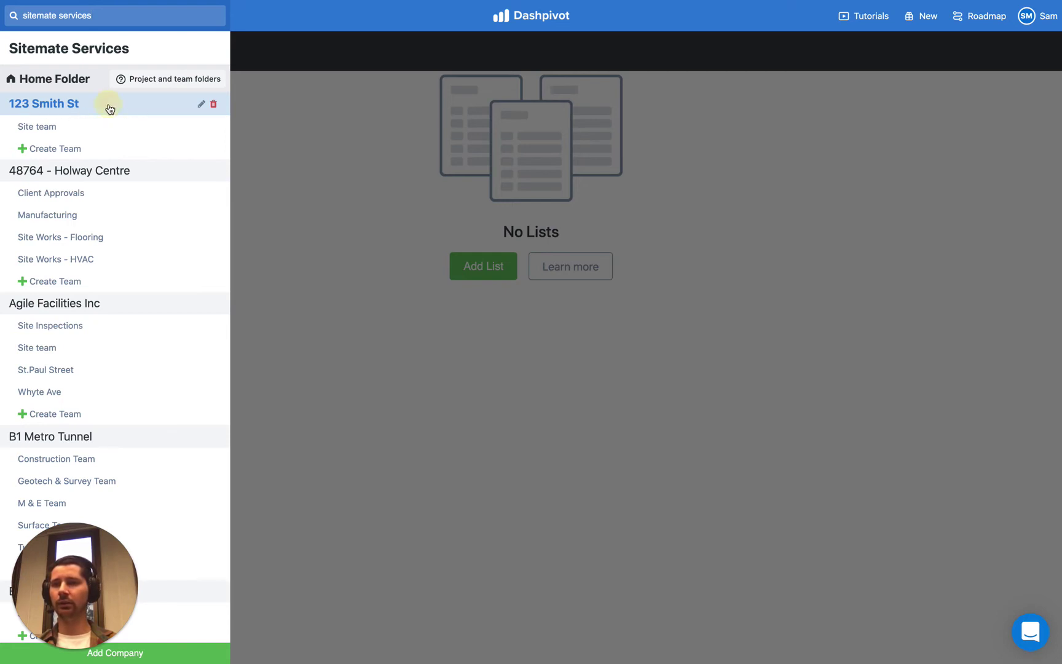
{"action": "left_click", "coordinate": [110, 109]}
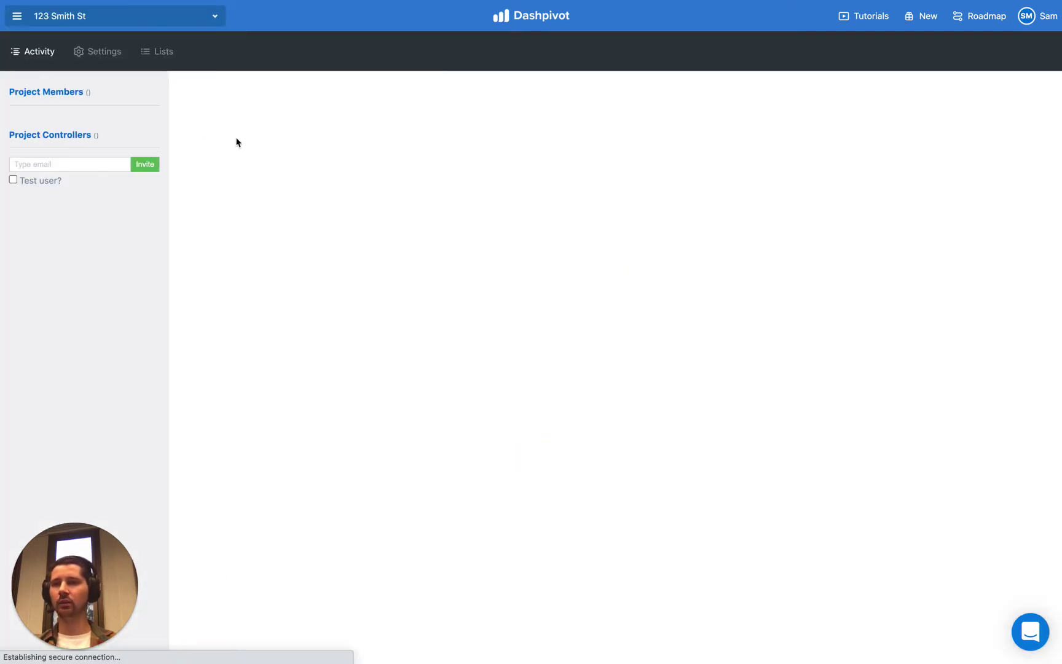
{"action": "left_click", "coordinate": [161, 53]}
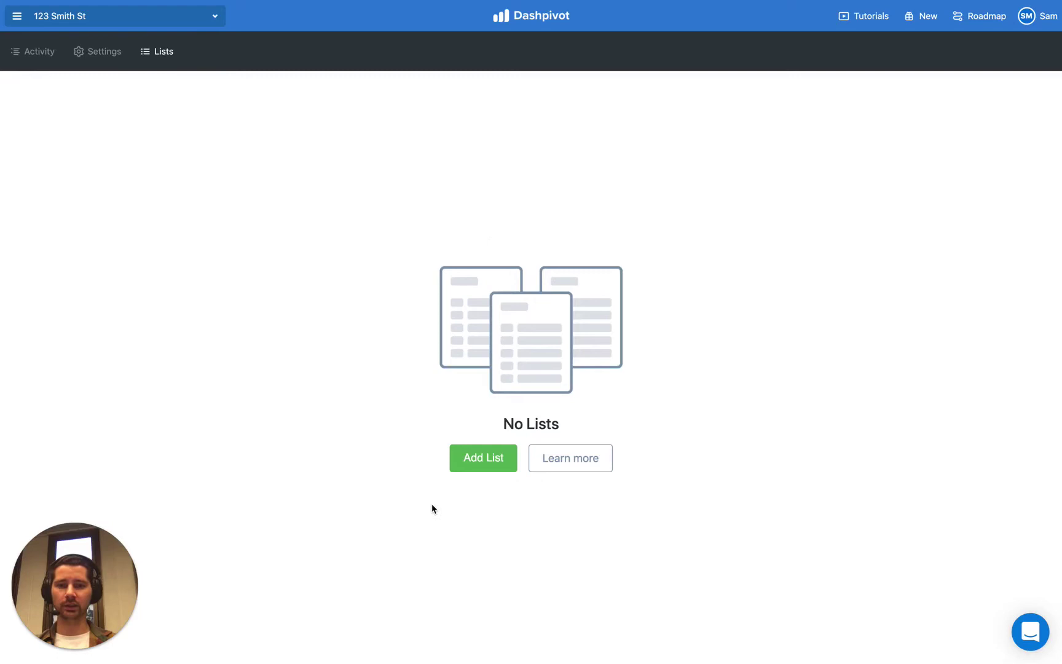
Step: Add a new project list named 'Employees'
{"action": "left_click", "coordinate": [492, 465]}
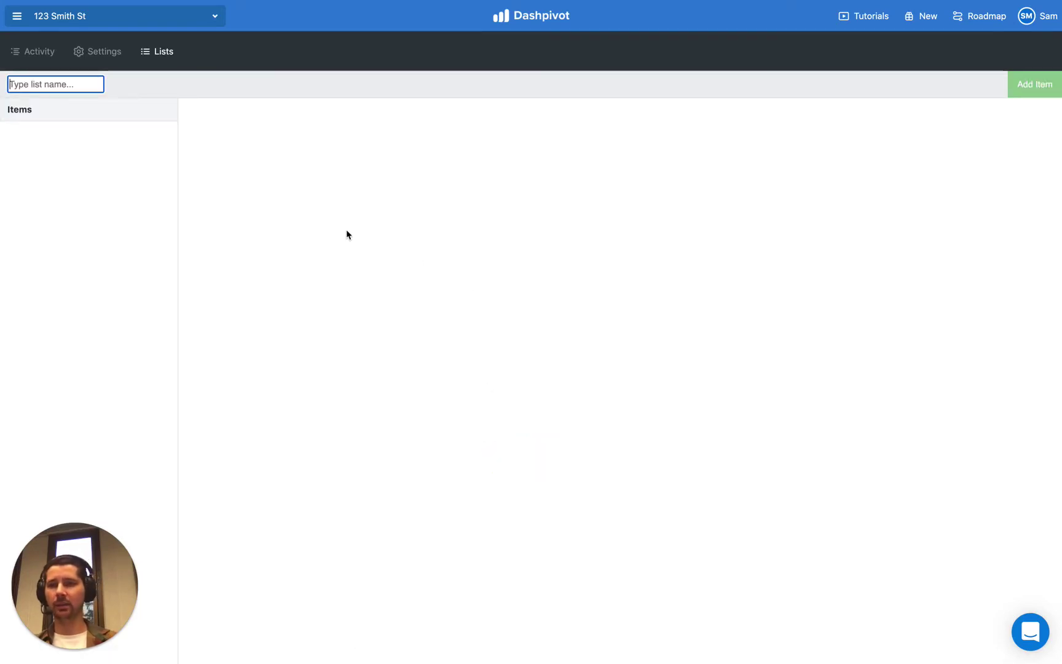
{"action": "type", "text": "Employees"}
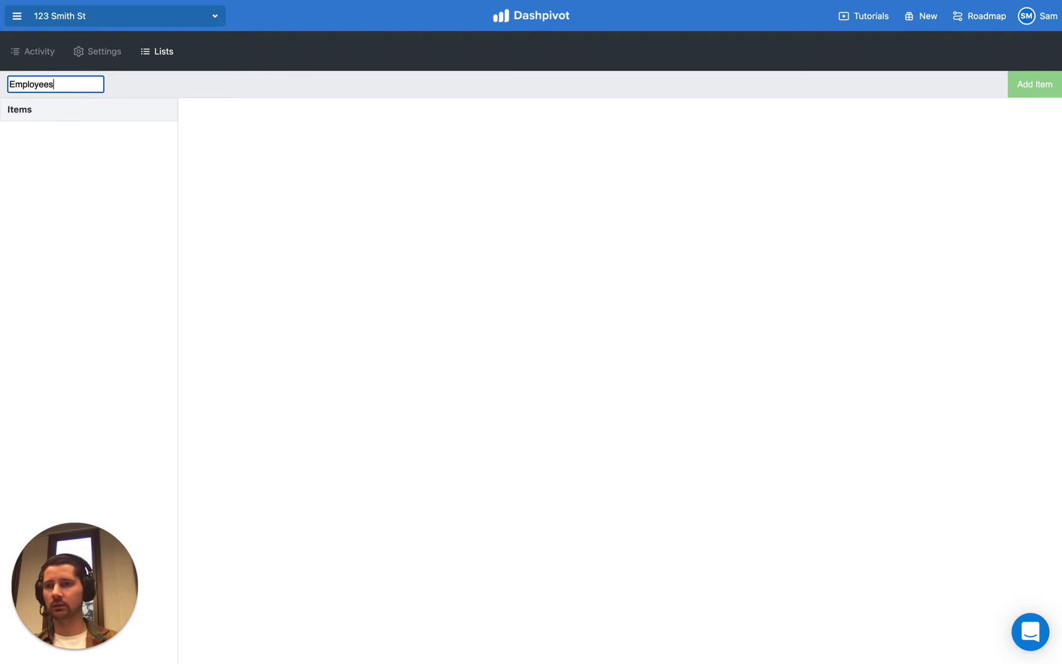
{"action": "key", "text": "Return"}
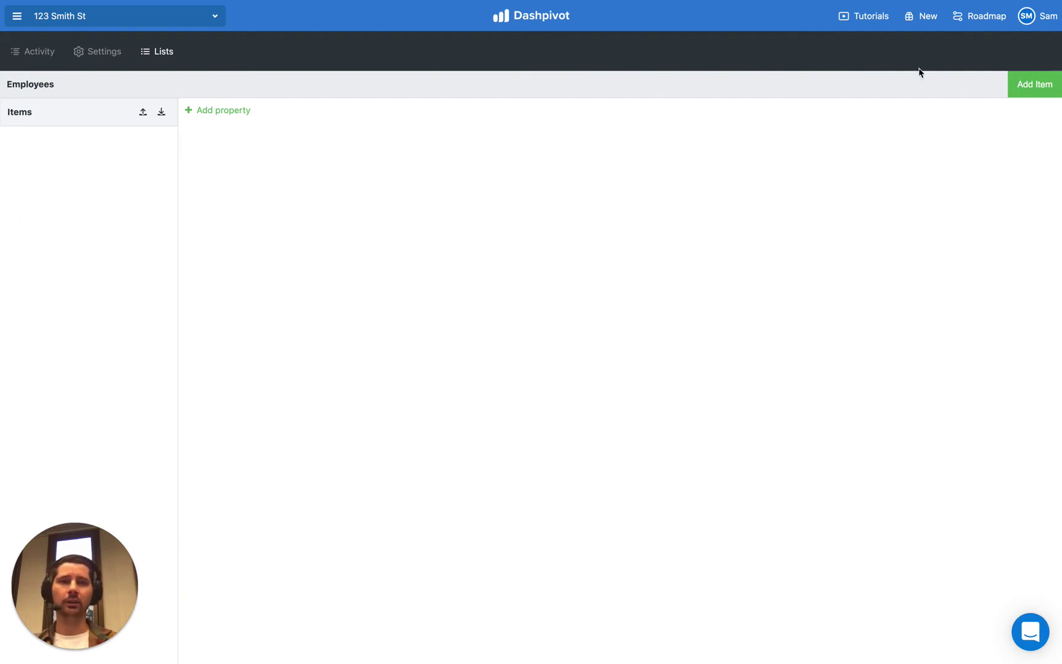
Step: Add the items John, Sarah, James, Bob and Amy to the Employees list
{"action": "left_click", "coordinate": [1036, 92]}
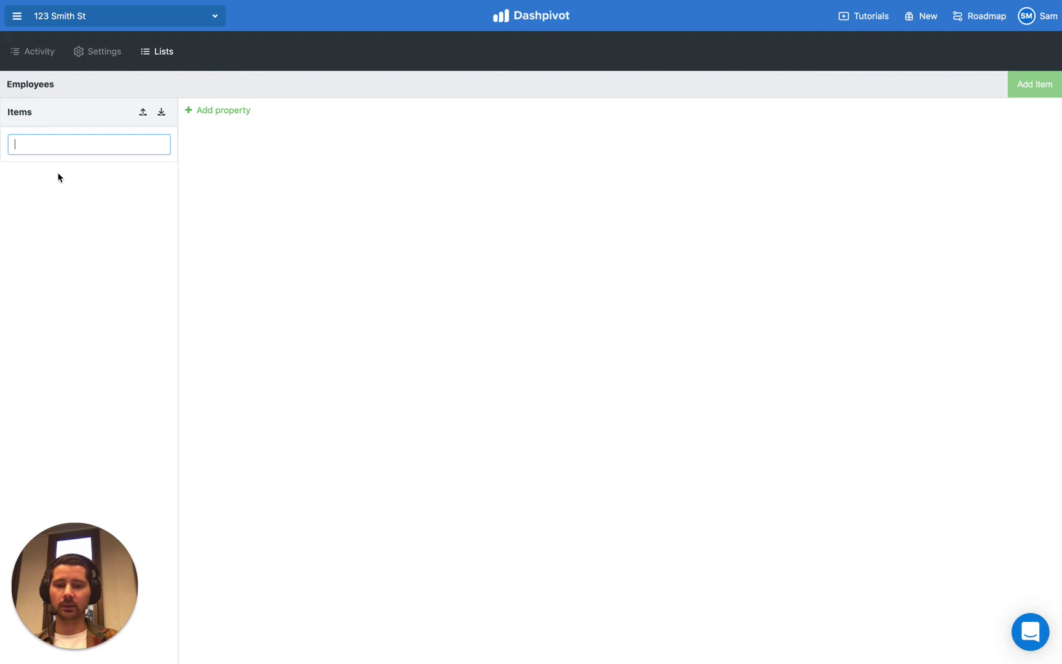
{"action": "type", "text": "John"}
{"action": "key", "text": "Return"}
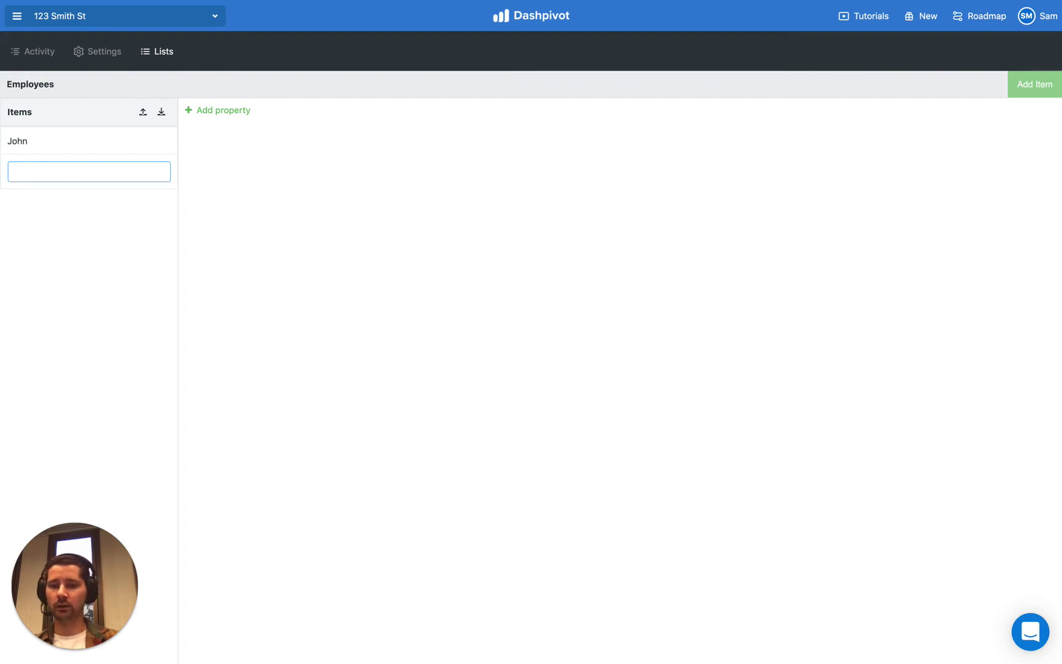
{"action": "type", "text": "Sarah"}
{"action": "key", "text": "Return"}
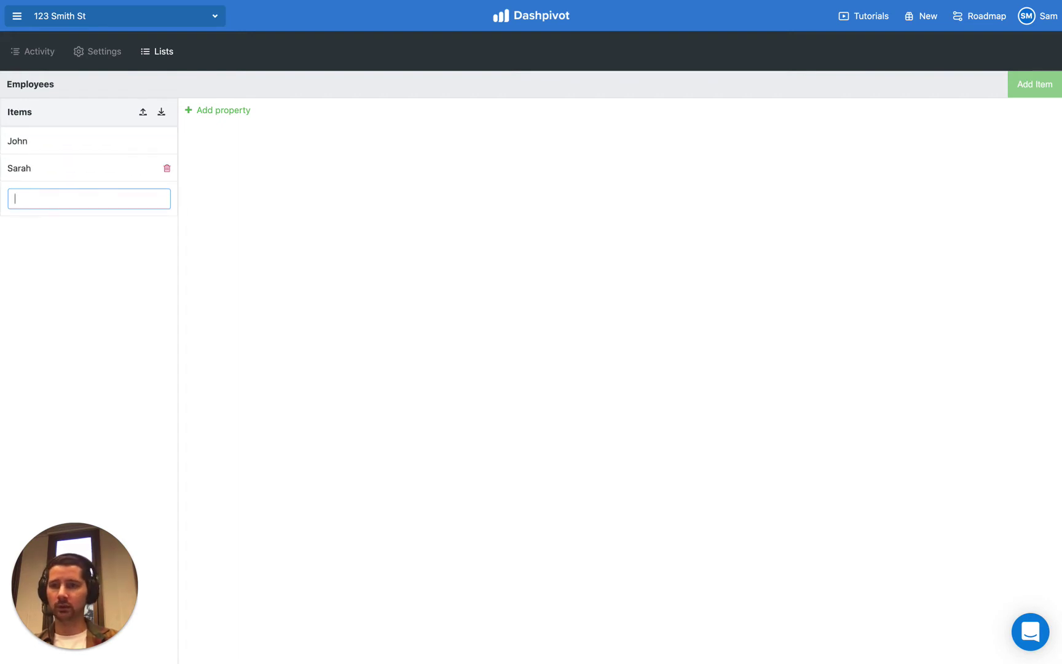
{"action": "type", "text": "James"}
{"action": "key", "text": "Return"}
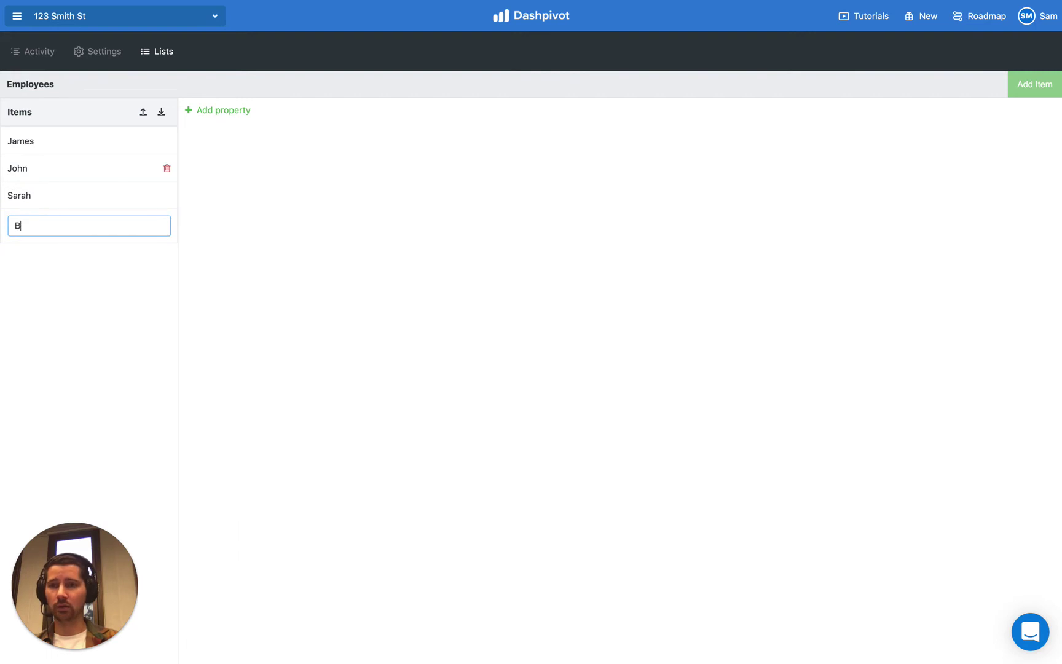
{"action": "type", "text": "Bob"}
{"action": "key", "text": "Return"}
{"action": "type", "text": "Amy"}
{"action": "key", "text": "Return"}
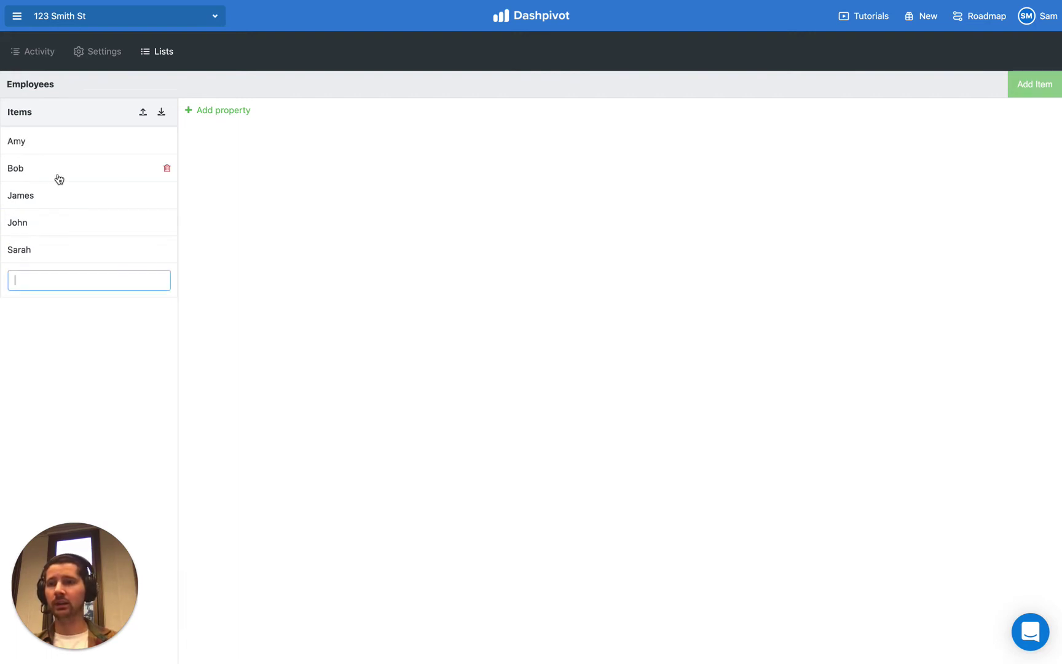
{"action": "left_click", "coordinate": [81, 336]}
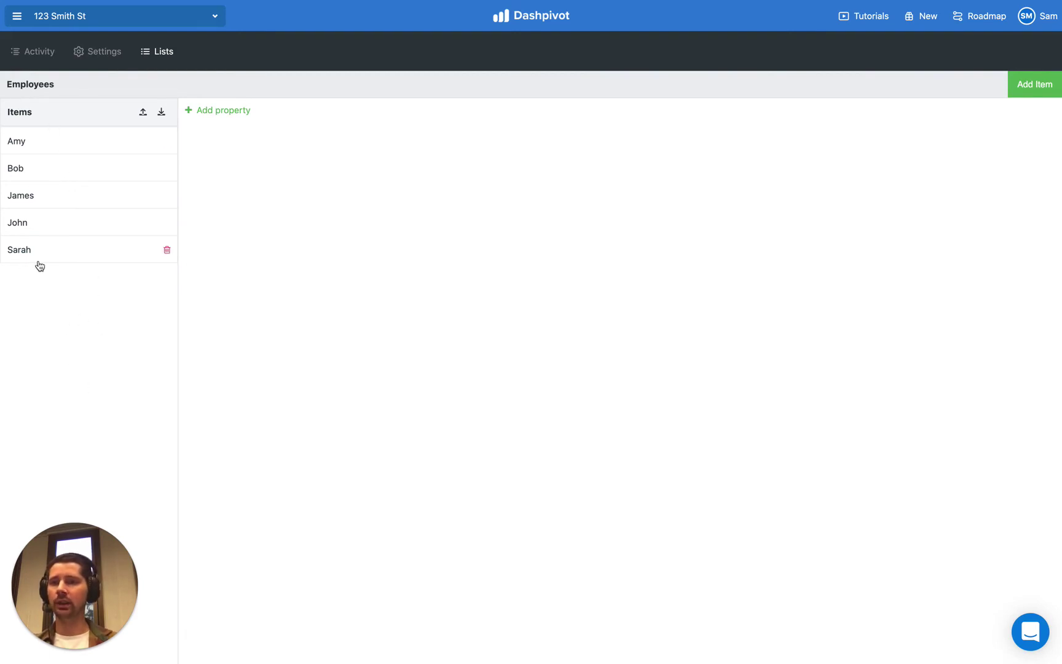
Step: Add a Text-type property named Email to the Employees list
{"action": "left_click", "coordinate": [216, 112]}
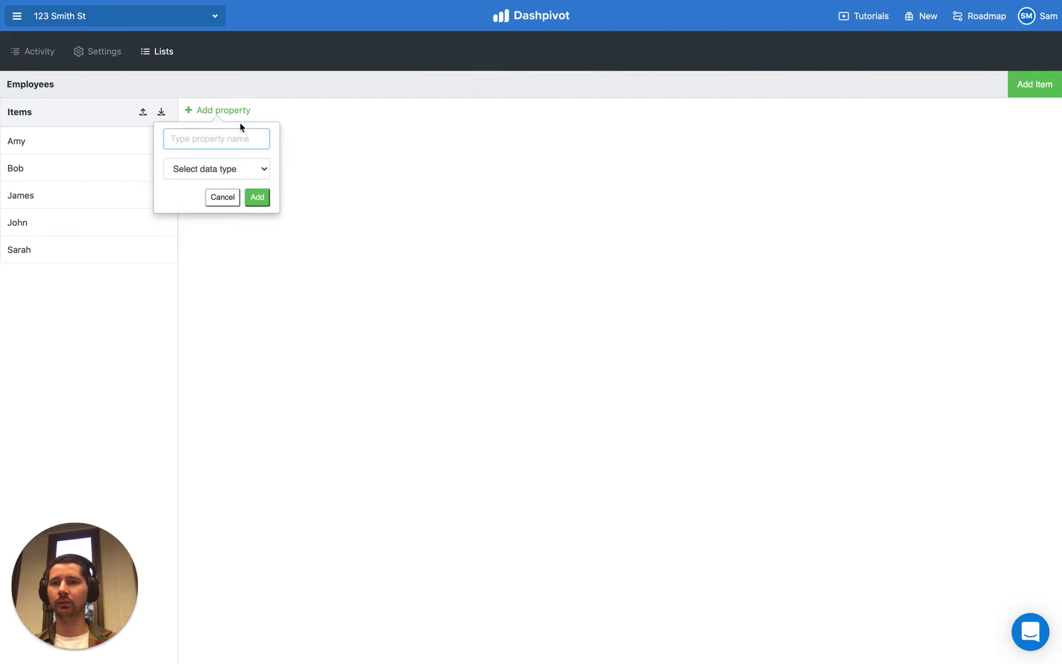
{"action": "left_click", "coordinate": [209, 134]}
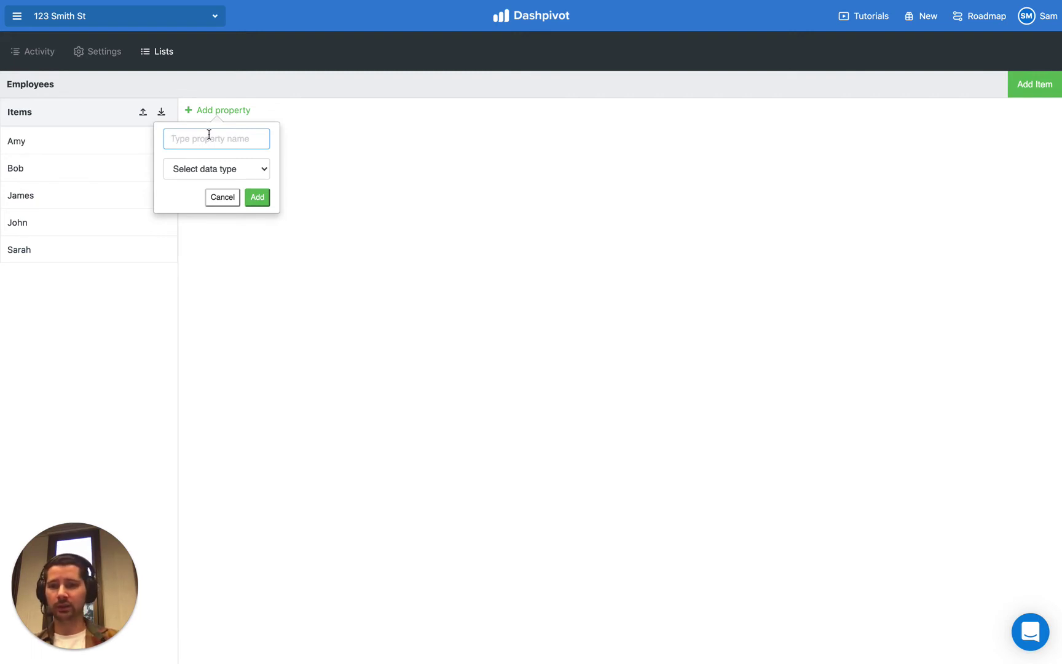
{"action": "type", "text": "Email"}
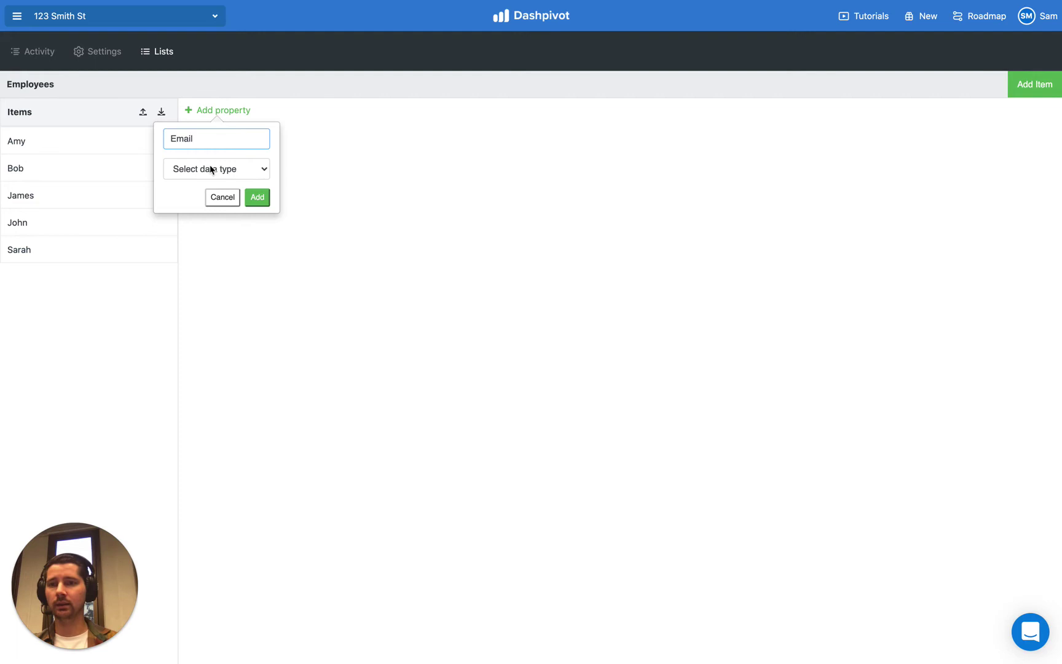
{"action": "left_click", "coordinate": [209, 169]}
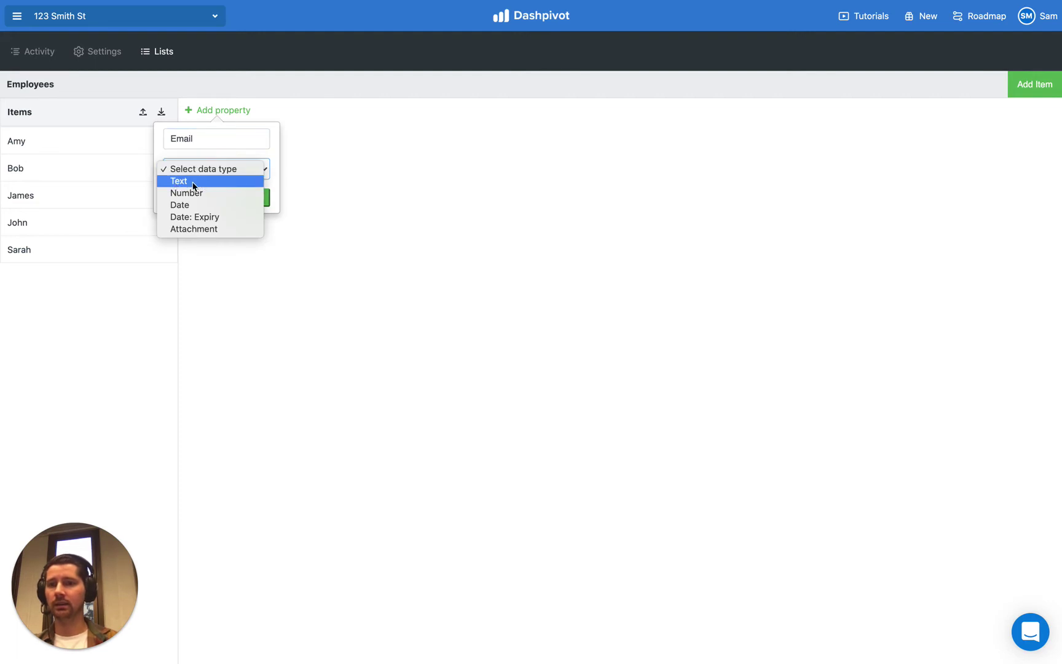
{"action": "left_click", "coordinate": [200, 182]}
{"action": "left_click", "coordinate": [259, 197]}
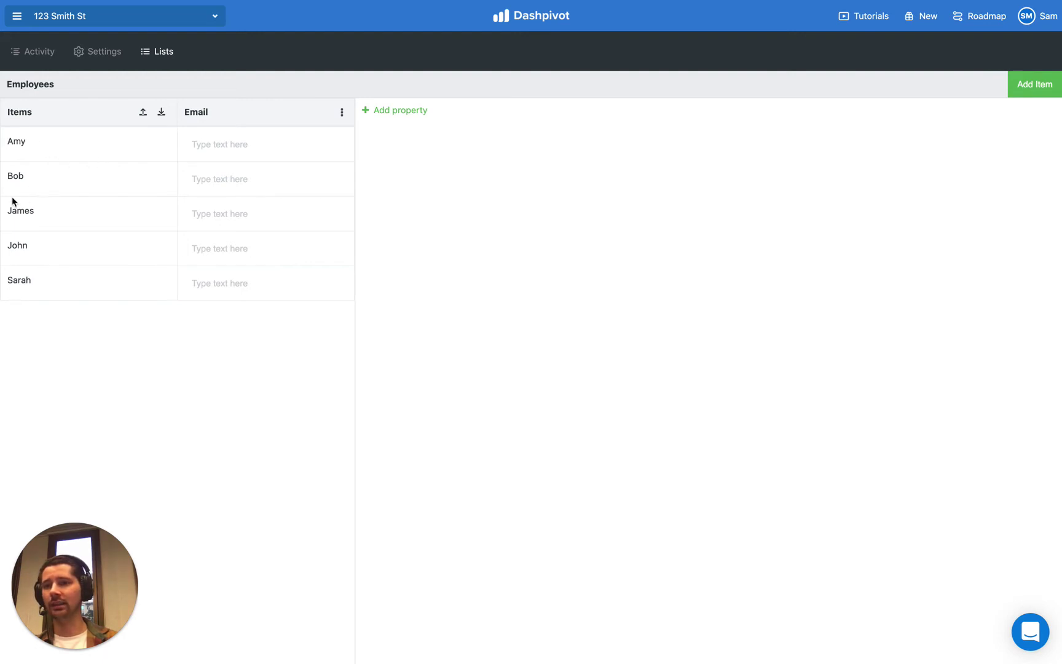
Step: Enter the first employee's e-mail address in the Email cell
{"action": "left_click", "coordinate": [233, 143]}
{"action": "type", "text": "nam"}
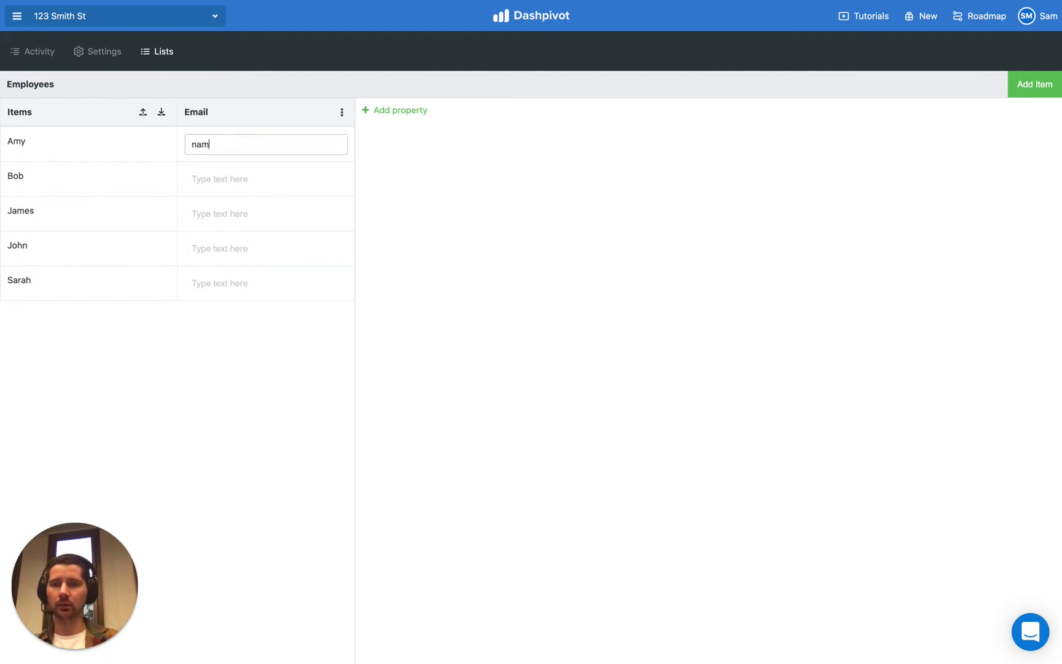
{"action": "type", "text": "e"}
{"action": "key", "text": "super+a"}
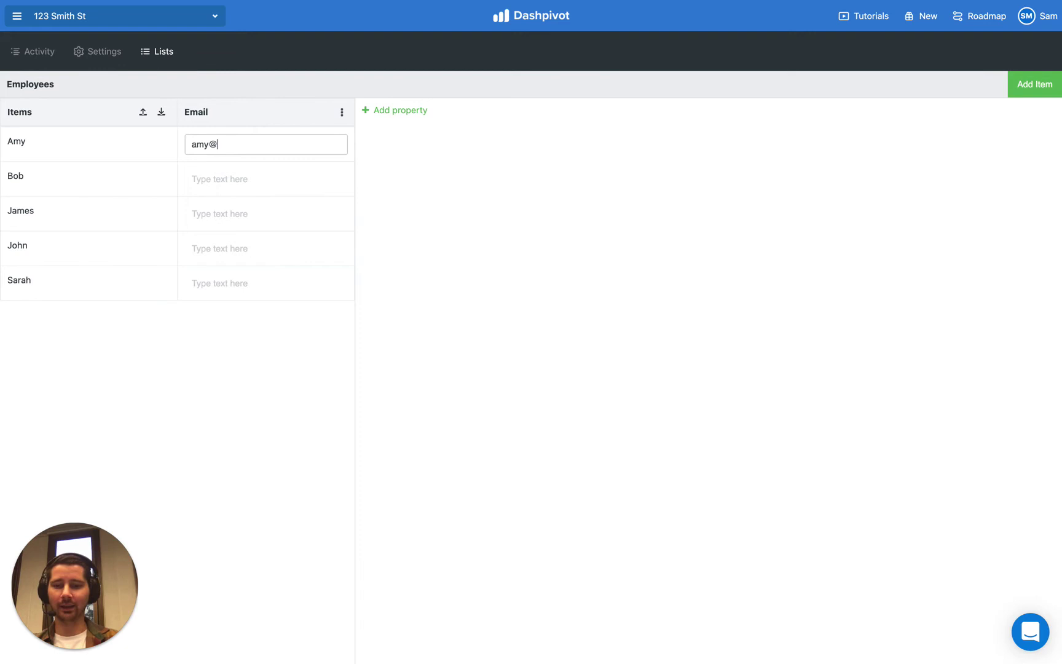
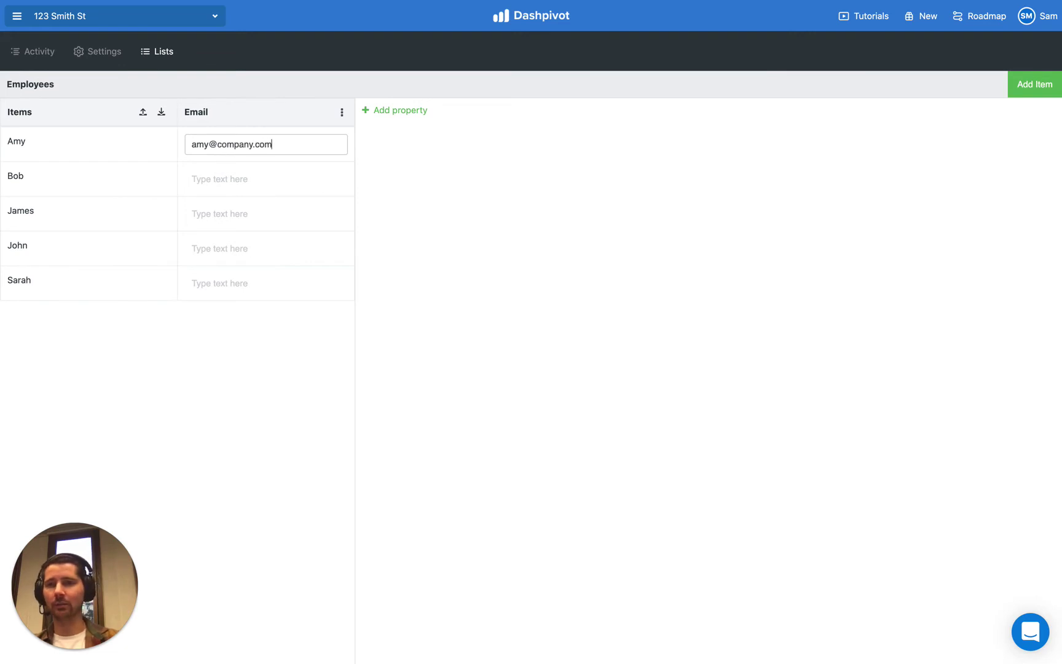
{"action": "left_click", "coordinate": [359, 342]}
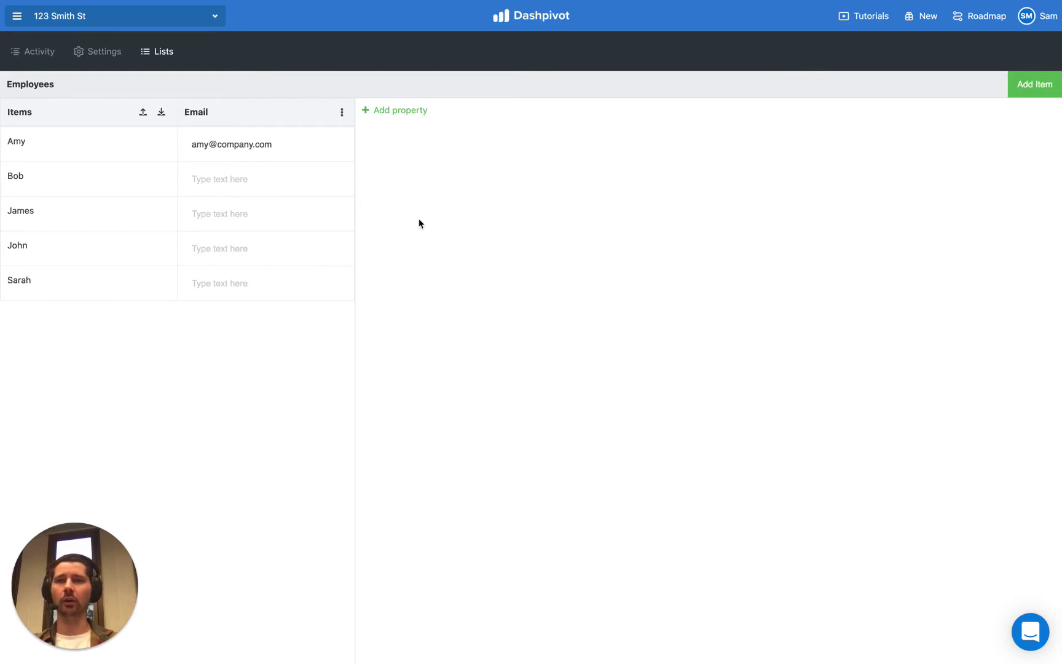
Step: Open the Daily Diary template from the 123 Smith St Site team's Templates
{"action": "left_click", "coordinate": [147, 25]}
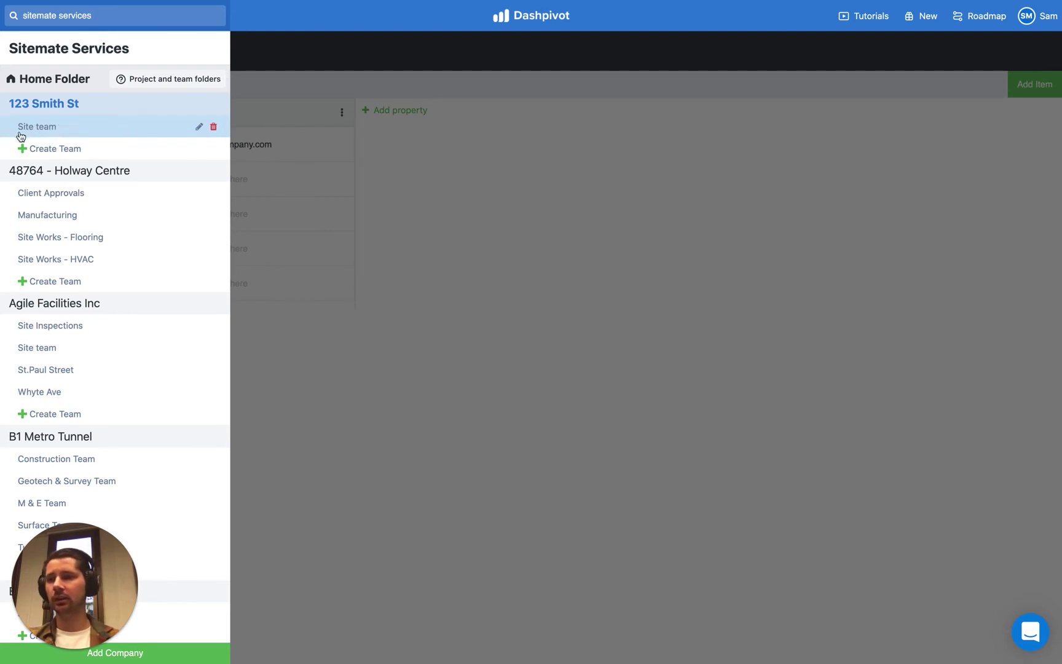
{"action": "left_click", "coordinate": [261, 164]}
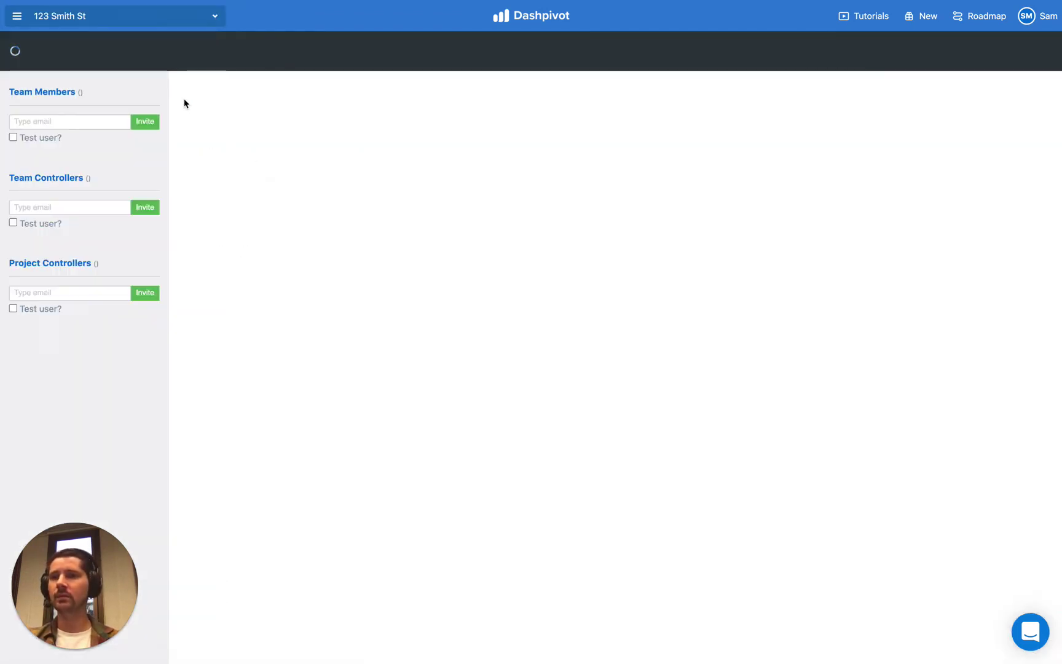
{"action": "left_click", "coordinate": [237, 51]}
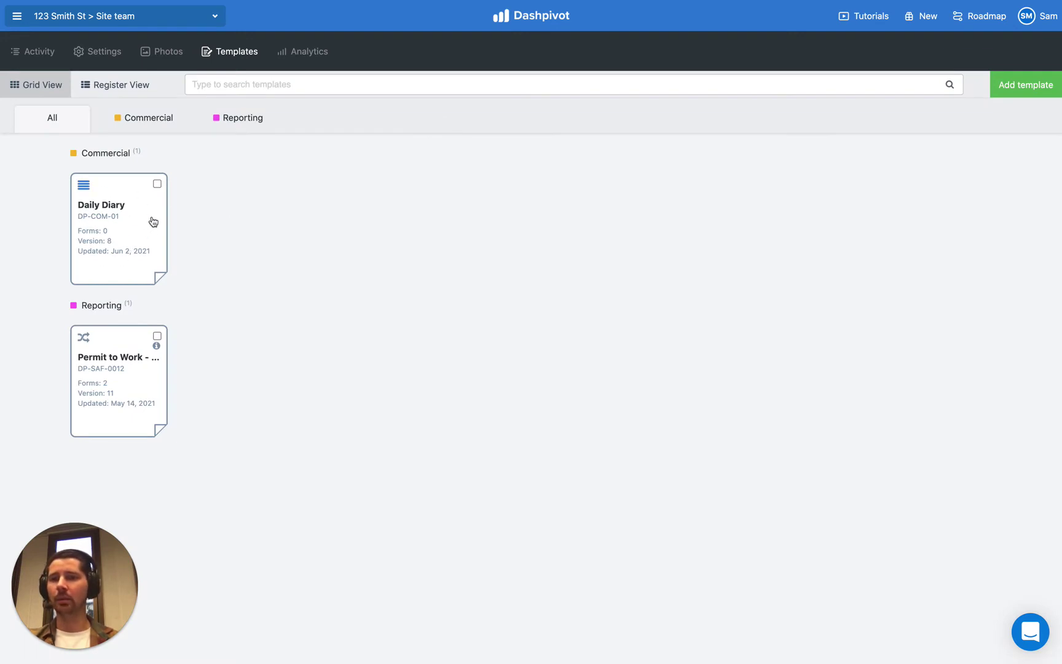
{"action": "left_click", "coordinate": [128, 230]}
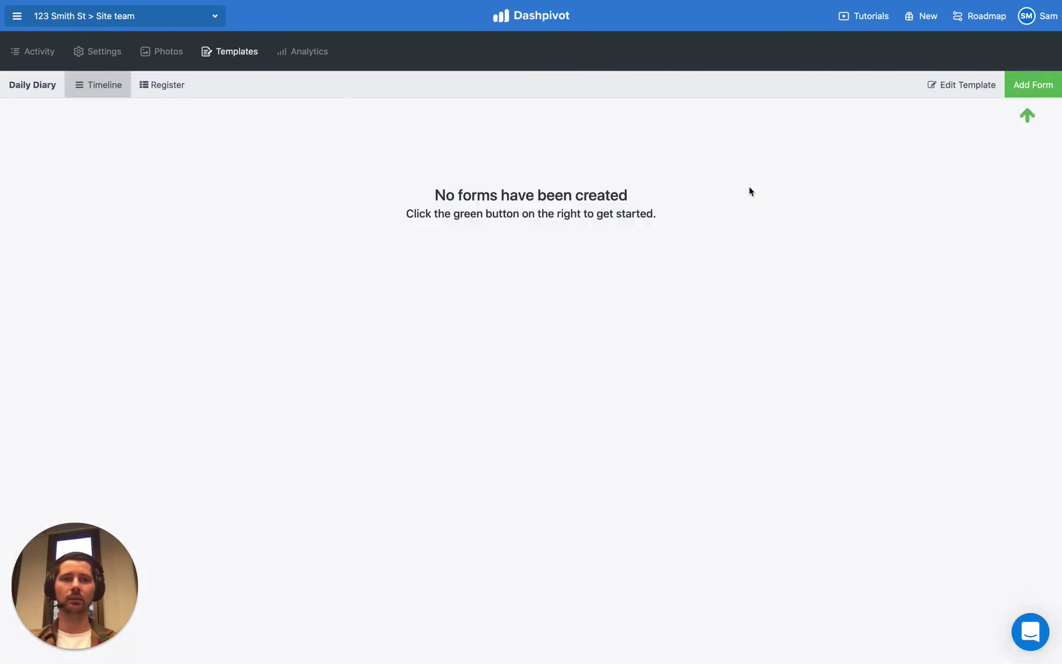
Step: Start a new Daily Diary form and enter 'test' as the summary
{"action": "left_click", "coordinate": [1032, 87]}
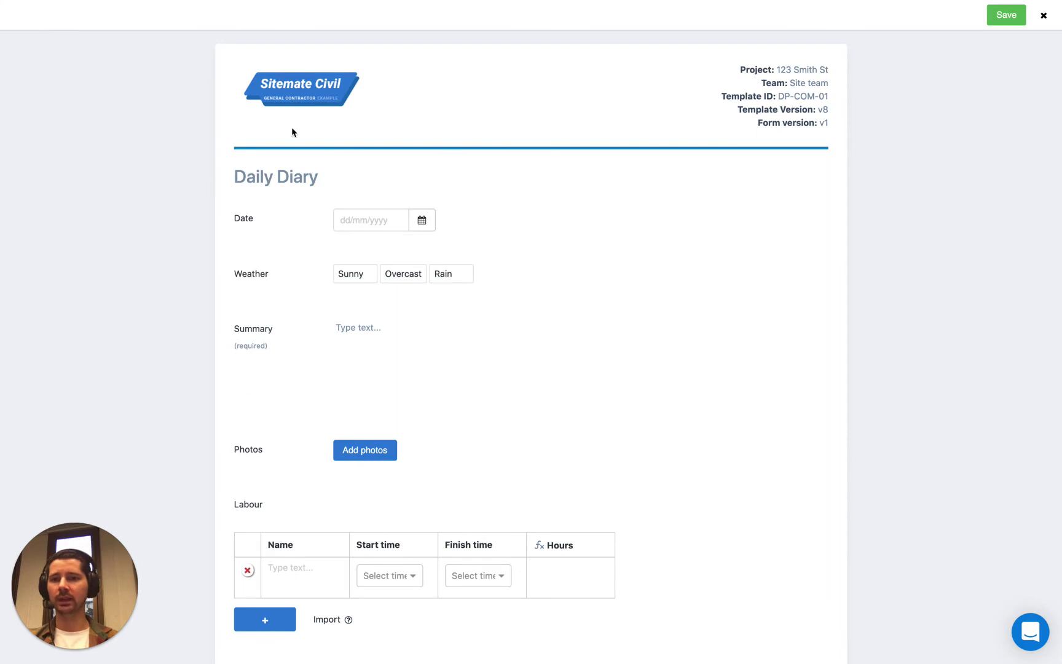
{"action": "scroll", "coordinate": [235, 432], "scroll_direction": "down", "scroll_amount": 1}
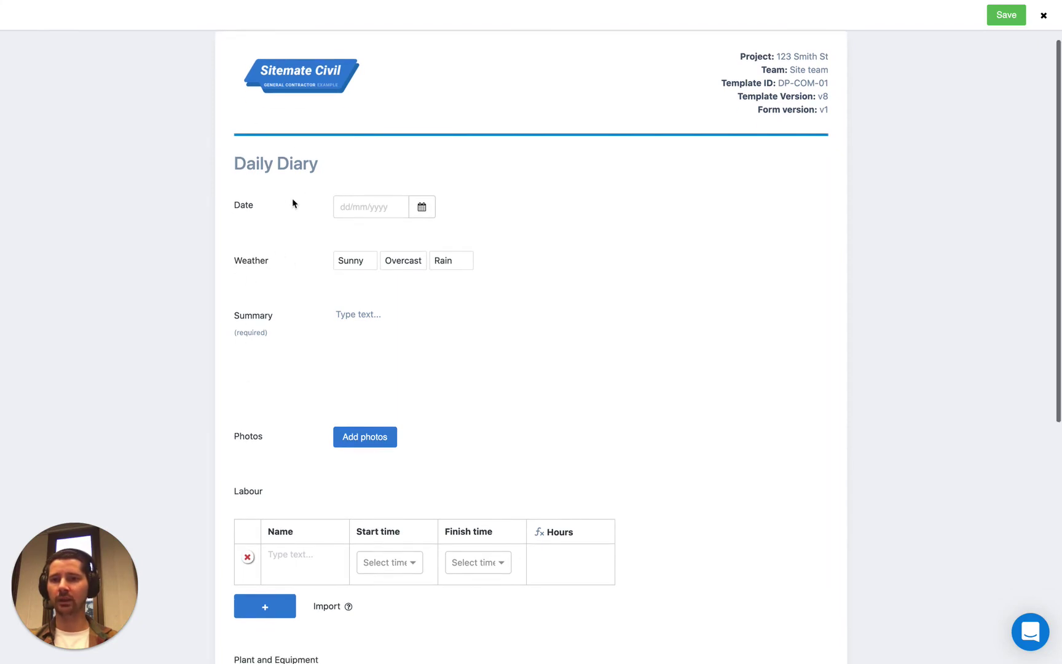
{"action": "scroll", "coordinate": [299, 320], "scroll_direction": "down", "scroll_amount": 2}
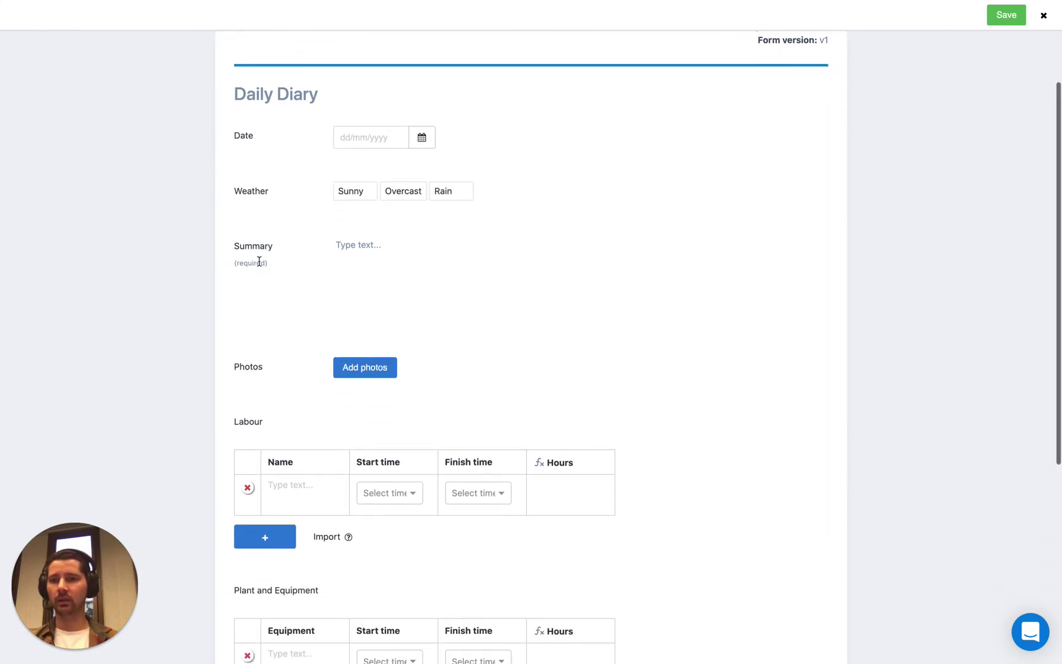
{"action": "scroll", "coordinate": [366, 237], "scroll_direction": "down", "scroll_amount": 2}
{"action": "left_click", "coordinate": [378, 191]}
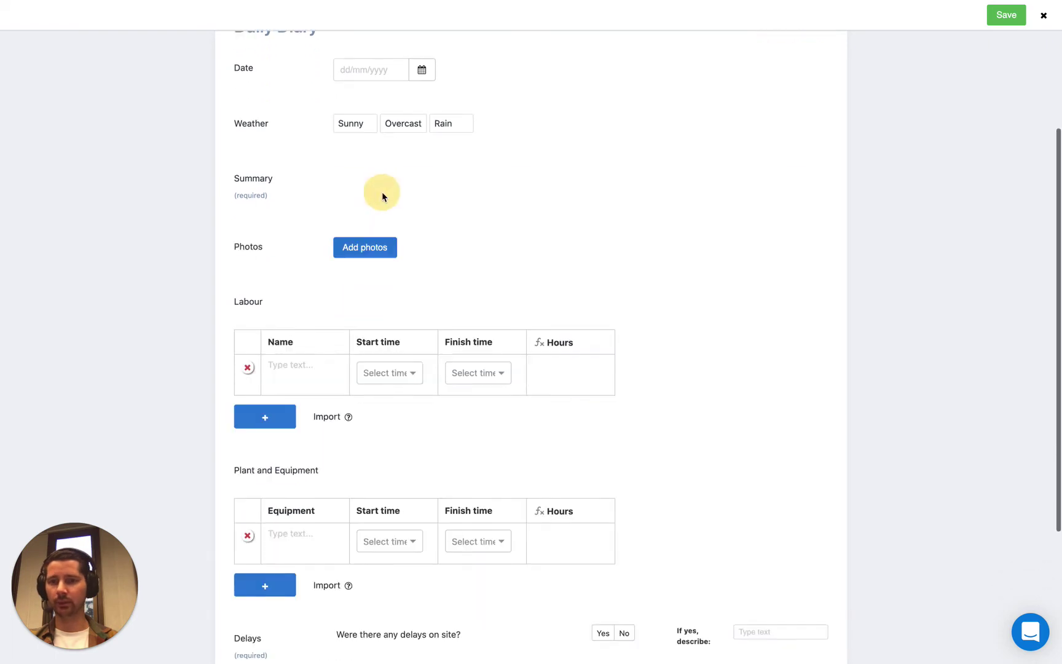
{"action": "type", "text": "test"}
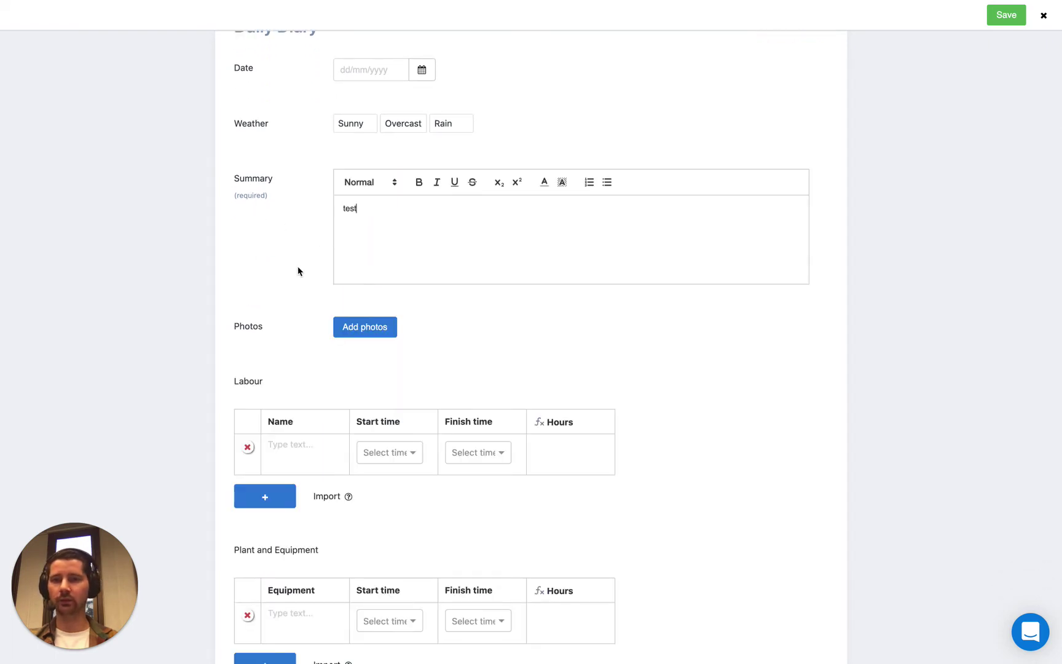
{"action": "left_click", "coordinate": [298, 271]}
Step: Fill Labour Name rows with Bob and Sarah, then close and discard the draft form
{"action": "scroll", "coordinate": [299, 271], "scroll_direction": "down", "scroll_amount": 4}
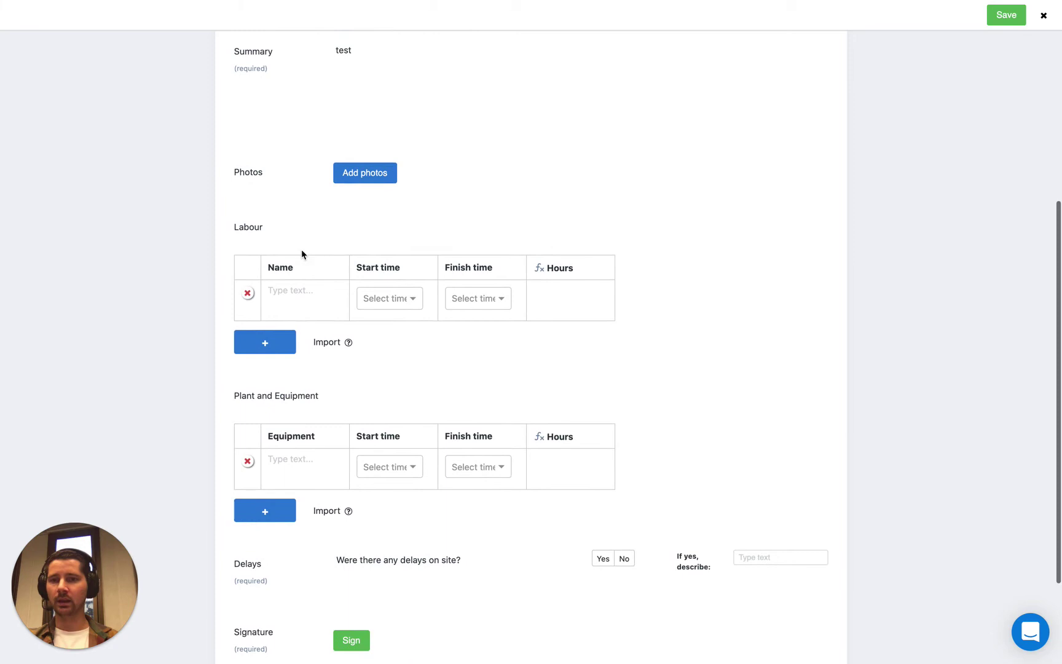
{"action": "scroll", "coordinate": [299, 258], "scroll_direction": "down", "scroll_amount": 1}
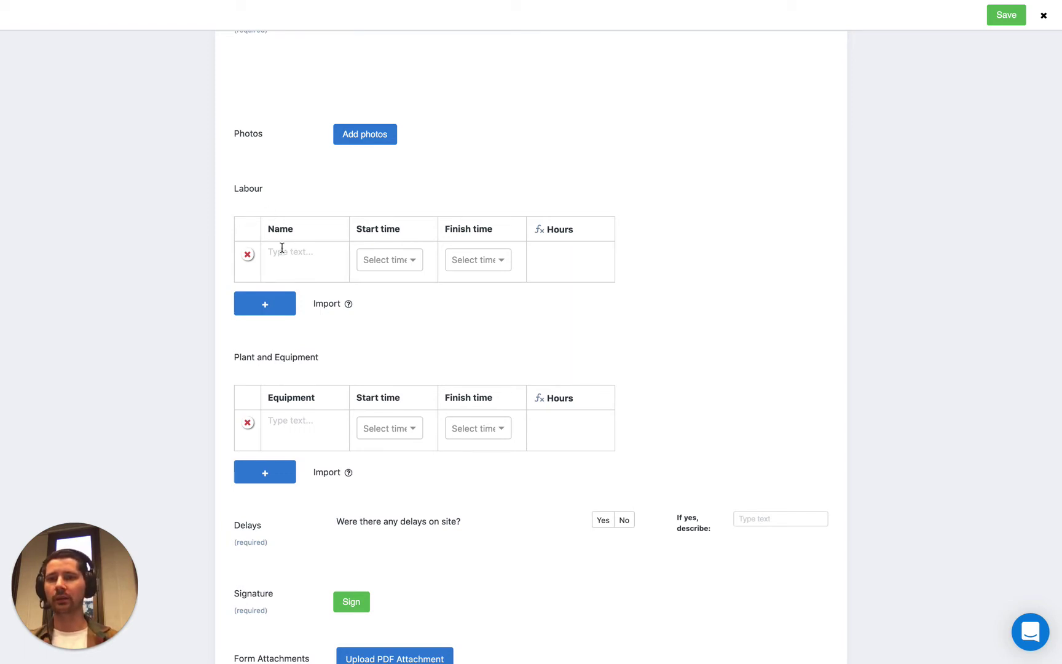
{"action": "left_click", "coordinate": [282, 248]}
{"action": "type", "text": "Bob"}
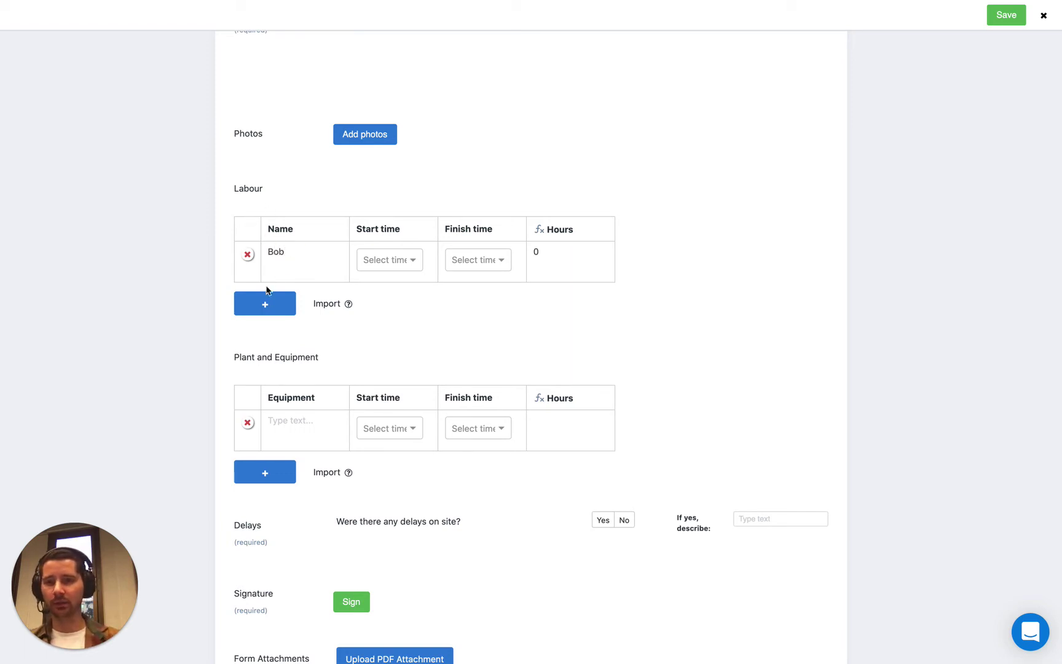
{"action": "left_click", "coordinate": [287, 305]}
{"action": "left_click", "coordinate": [289, 302]}
{"action": "type", "text": "Sarah"}
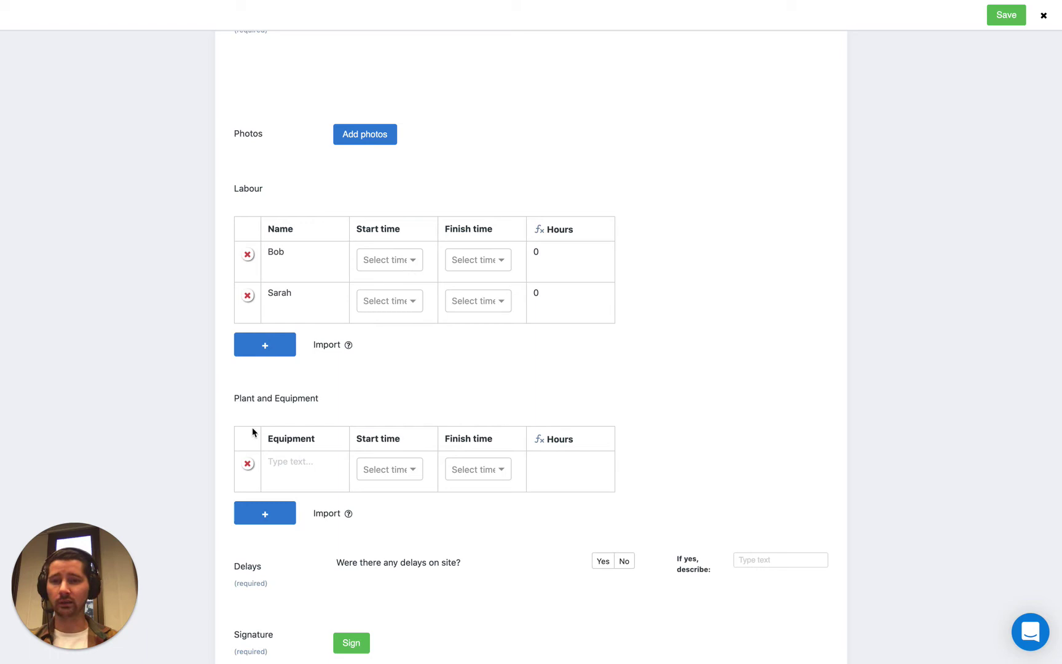
{"action": "scroll", "coordinate": [294, 419], "scroll_direction": "down", "scroll_amount": 1}
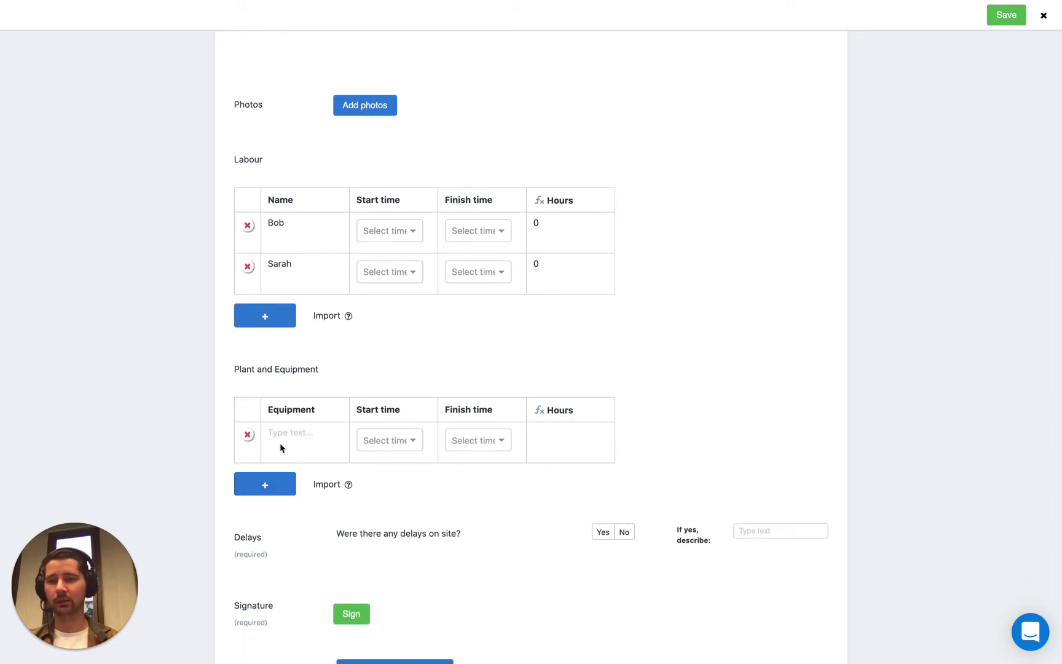
{"action": "left_click", "coordinate": [282, 434]}
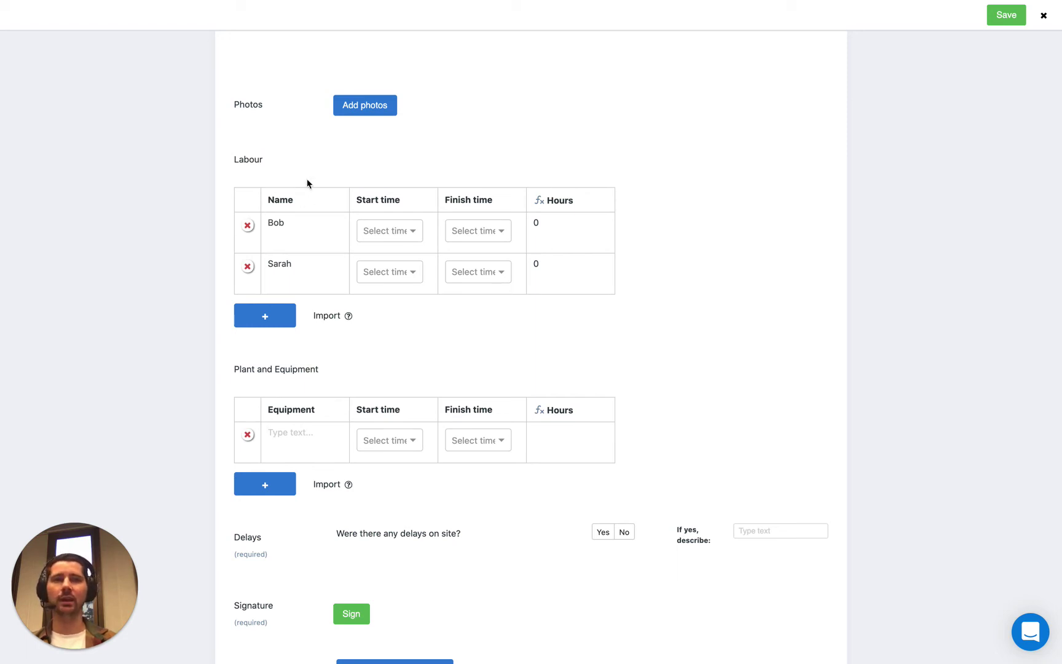
{"action": "left_click", "coordinate": [1044, 16]}
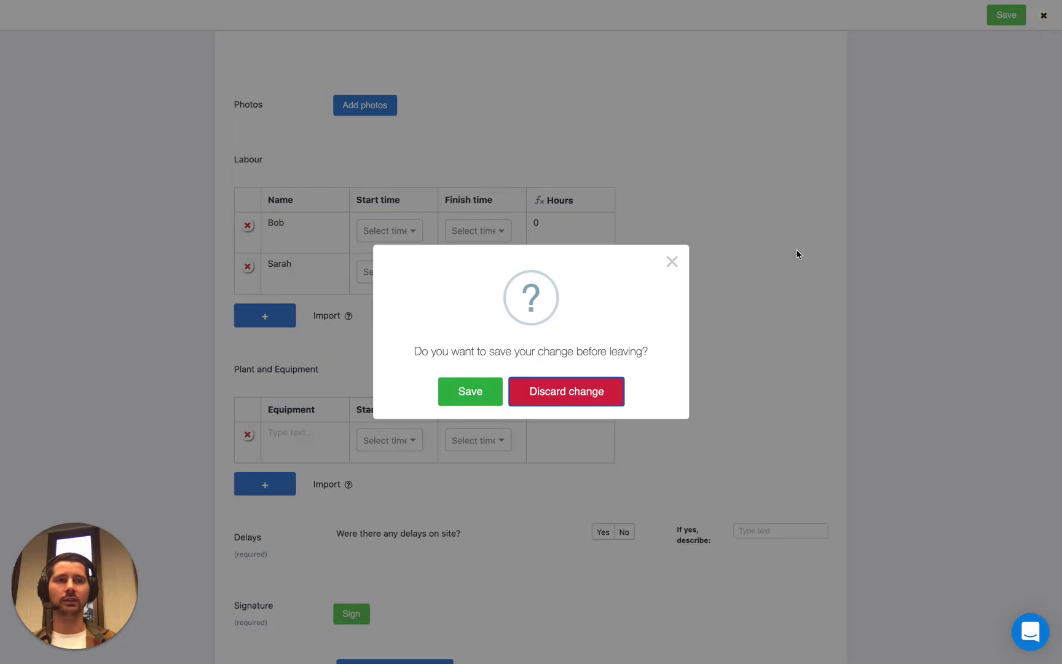
{"action": "left_click", "coordinate": [585, 394]}
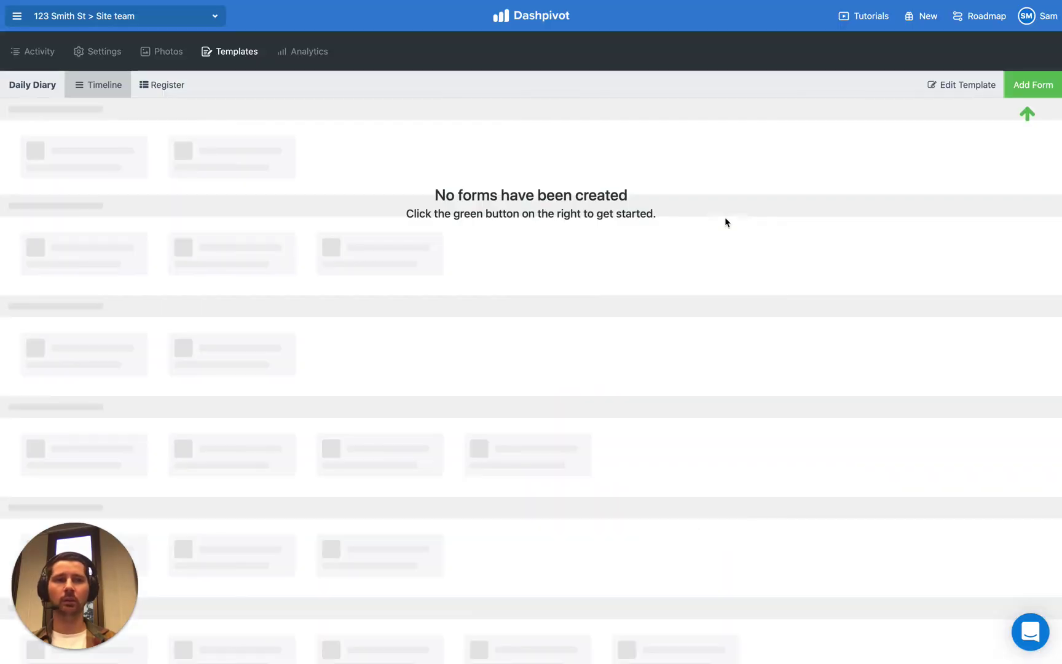
Step: Open the Daily Diary template editor and scroll to the Labour table's Name column
{"action": "left_click", "coordinate": [753, 139]}
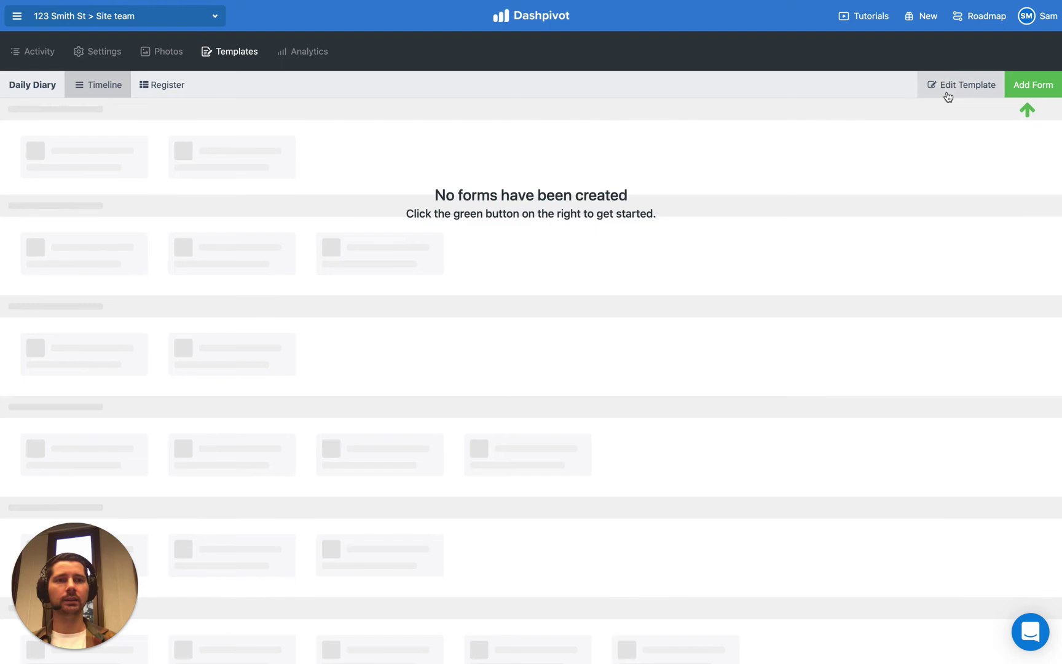
{"action": "left_click", "coordinate": [976, 86]}
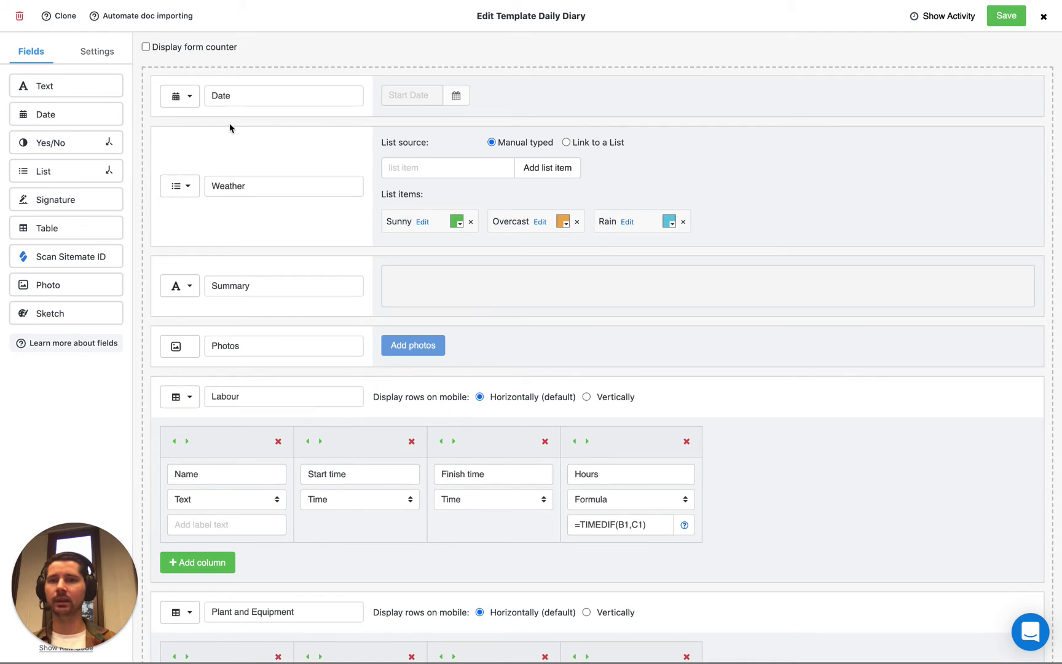
{"action": "scroll", "coordinate": [150, 154], "scroll_direction": "down", "scroll_amount": 3}
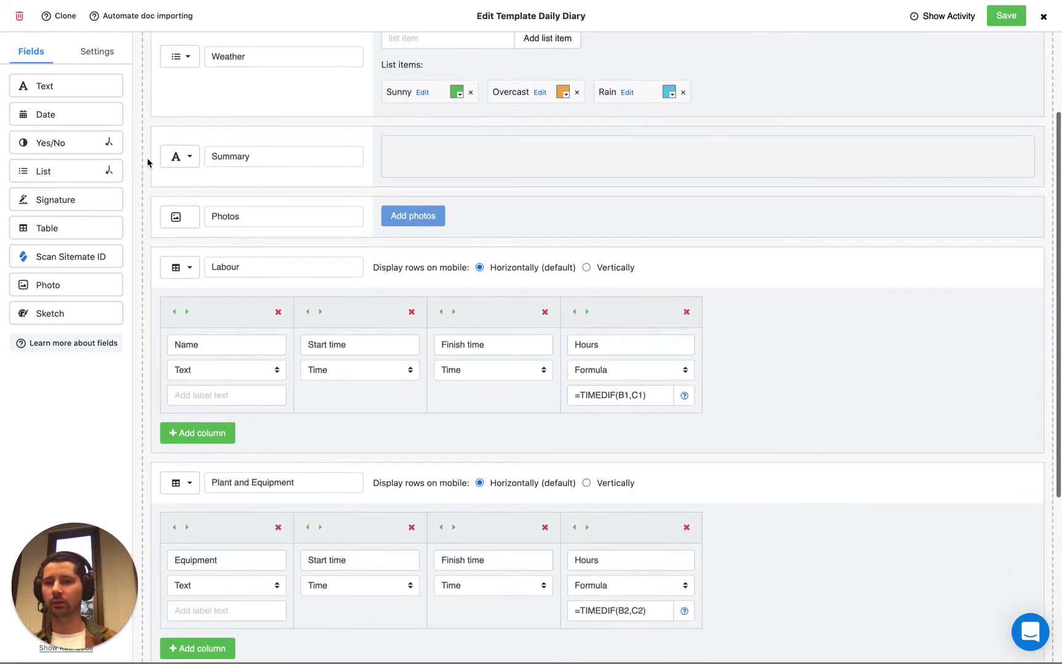
{"action": "scroll", "coordinate": [150, 184], "scroll_direction": "down", "scroll_amount": 1}
{"action": "left_click", "coordinate": [180, 215]}
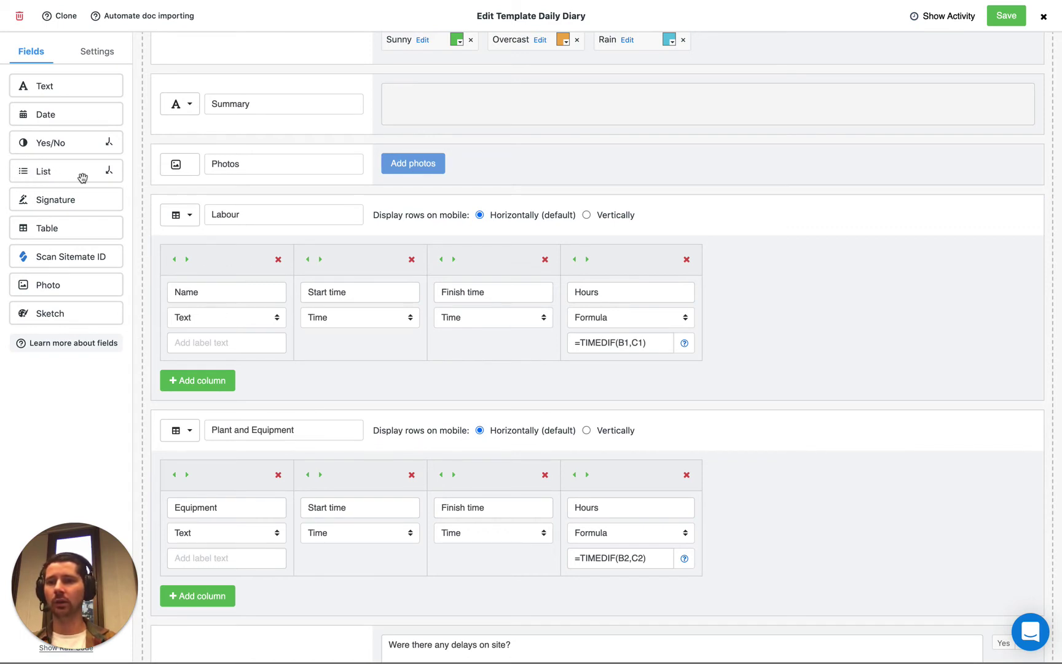
Step: Add an Employees-linked List field above Labour and make the Labour Name column an Employees-linked List
{"action": "left_click_drag", "start_coordinate": [42, 172], "coordinate": [220, 228]}
{"action": "scroll", "coordinate": [233, 219], "scroll_direction": "down", "scroll_amount": 2}
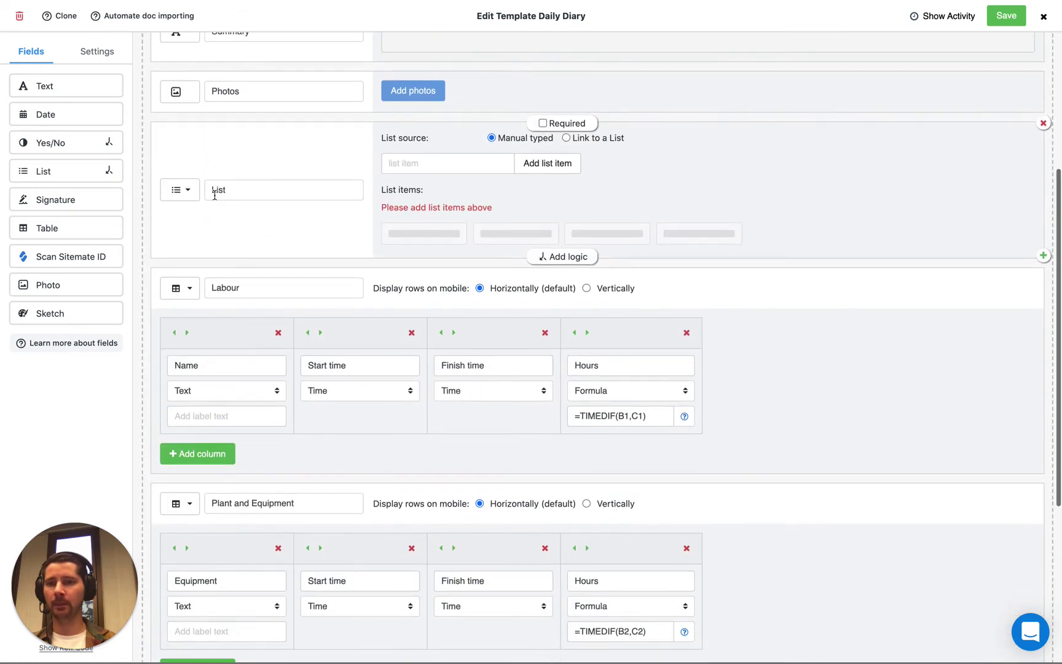
{"action": "left_click", "coordinate": [193, 391]}
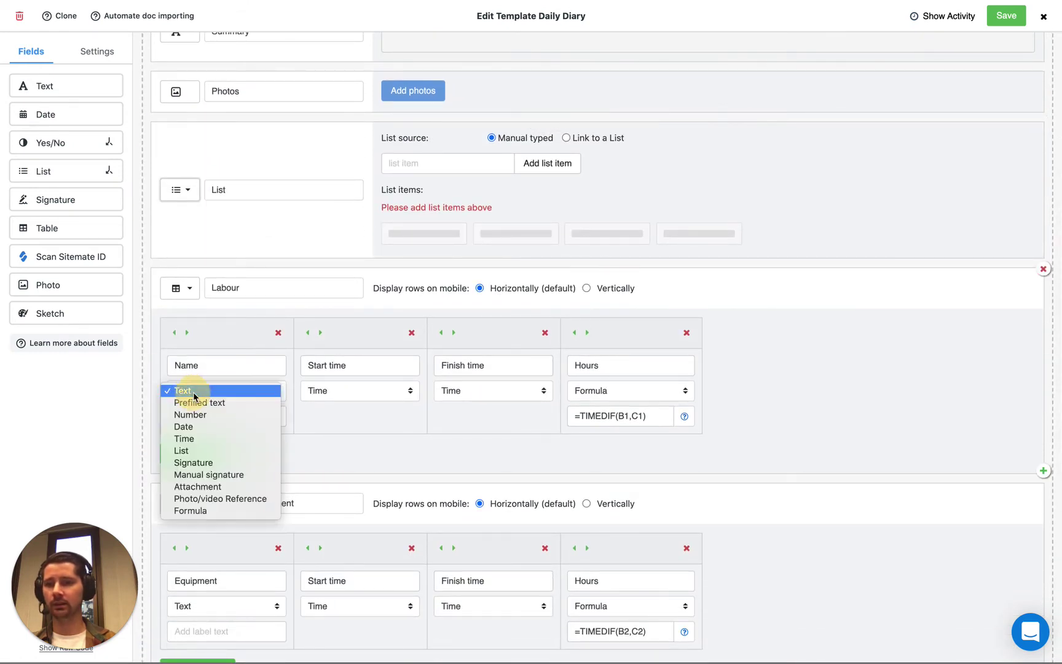
{"action": "left_click", "coordinate": [196, 451]}
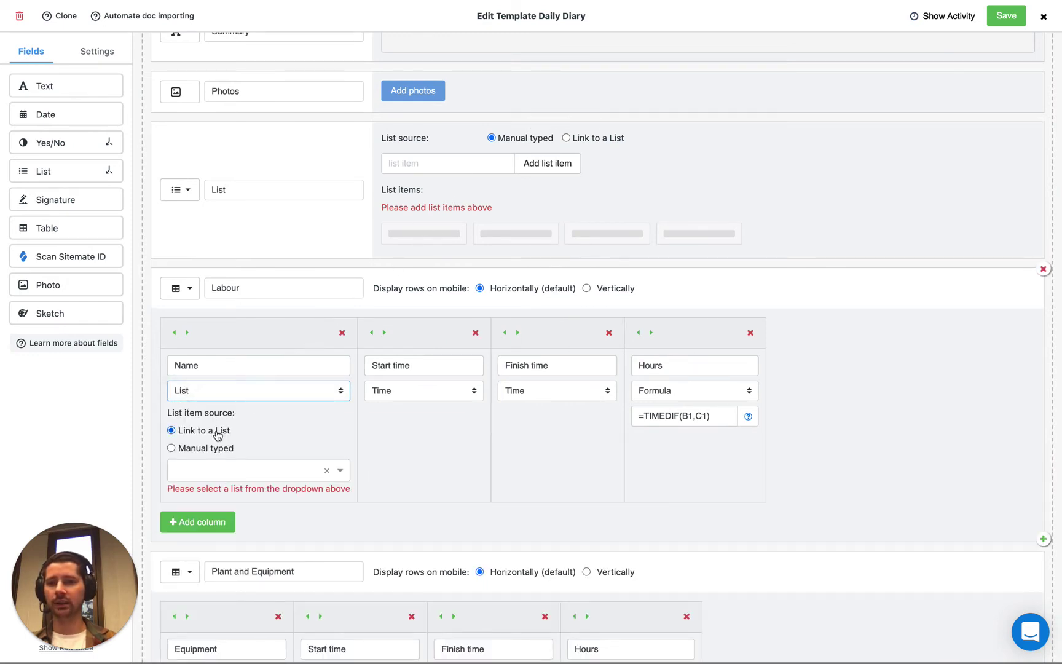
{"action": "left_click", "coordinate": [566, 138]}
{"action": "left_click", "coordinate": [552, 172]}
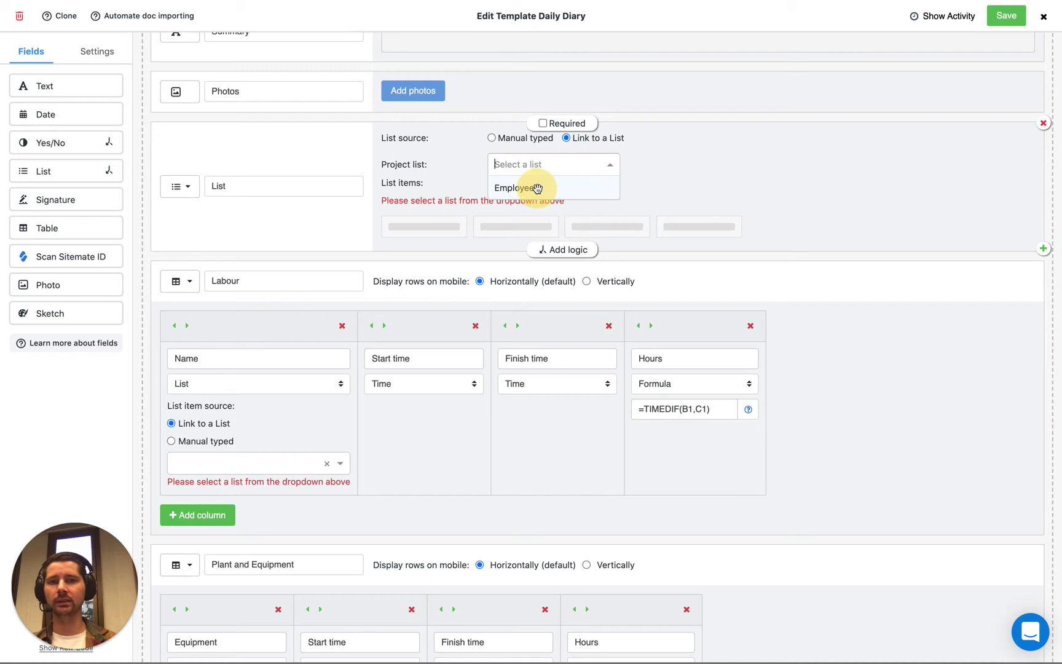
{"action": "left_click", "coordinate": [538, 187]}
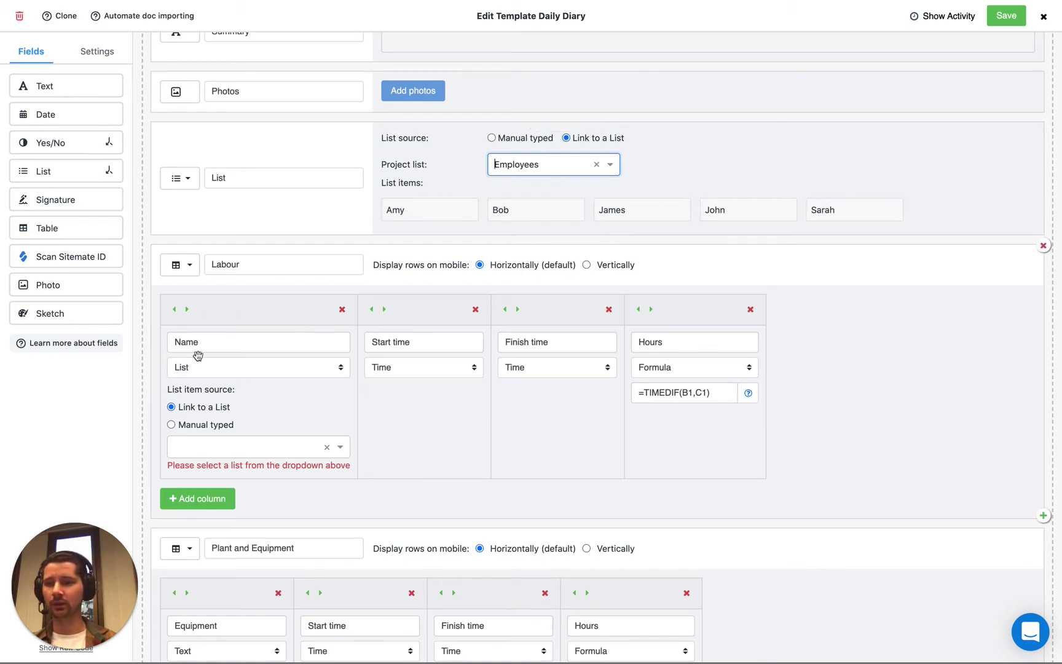
{"action": "left_click", "coordinate": [194, 445]}
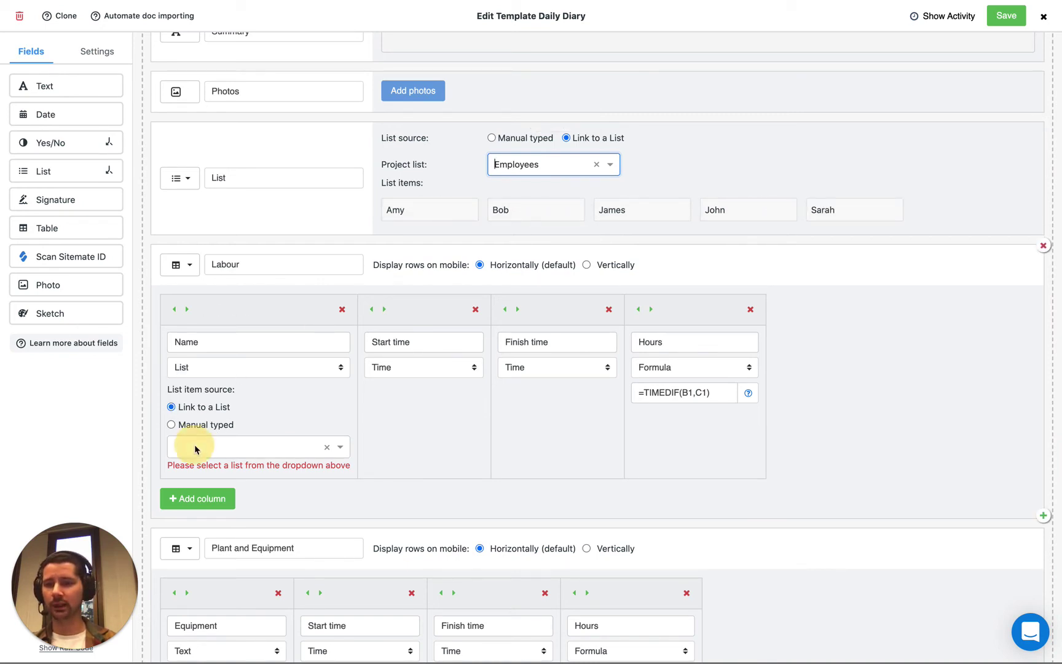
{"action": "left_click", "coordinate": [194, 471]}
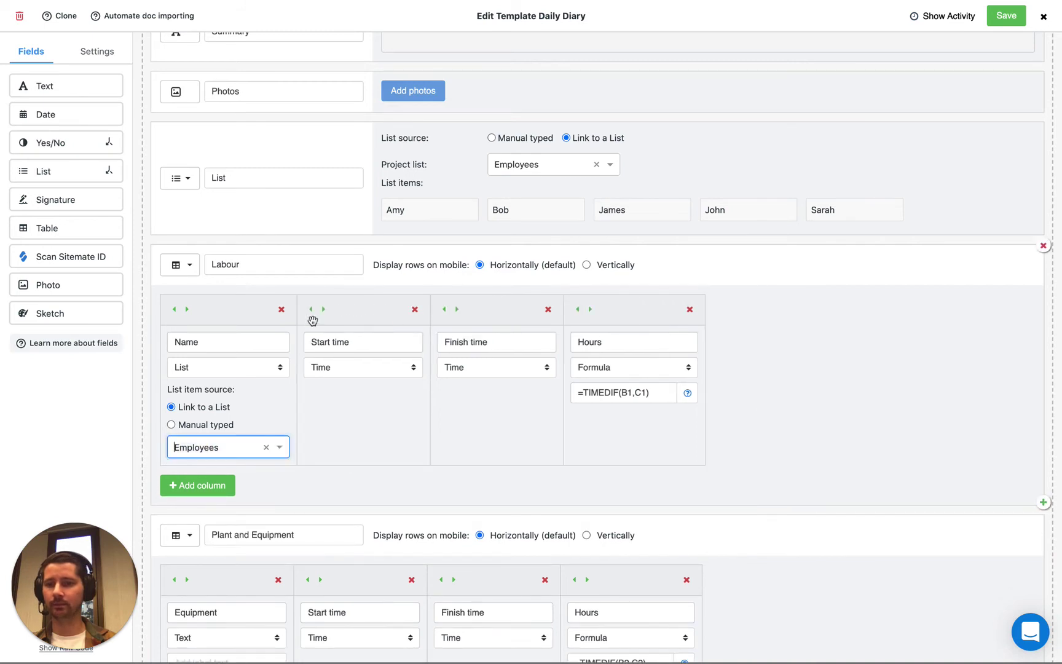
{"action": "left_click", "coordinate": [353, 240]}
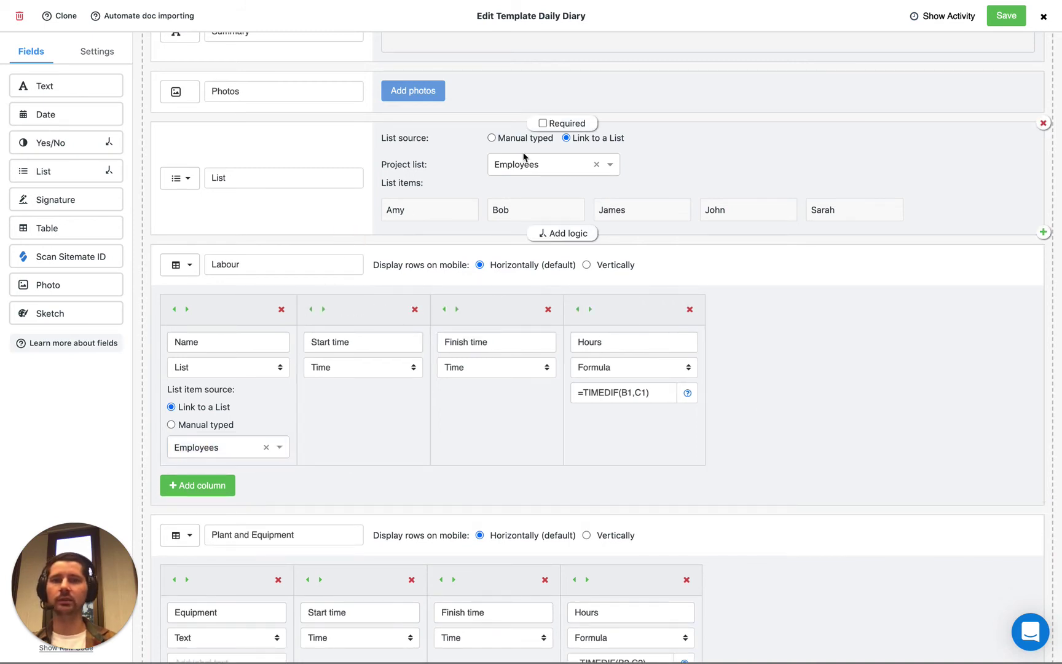
Step: Switch the List field to manually typed items Bob, James and Sarah
{"action": "left_click", "coordinate": [492, 138]}
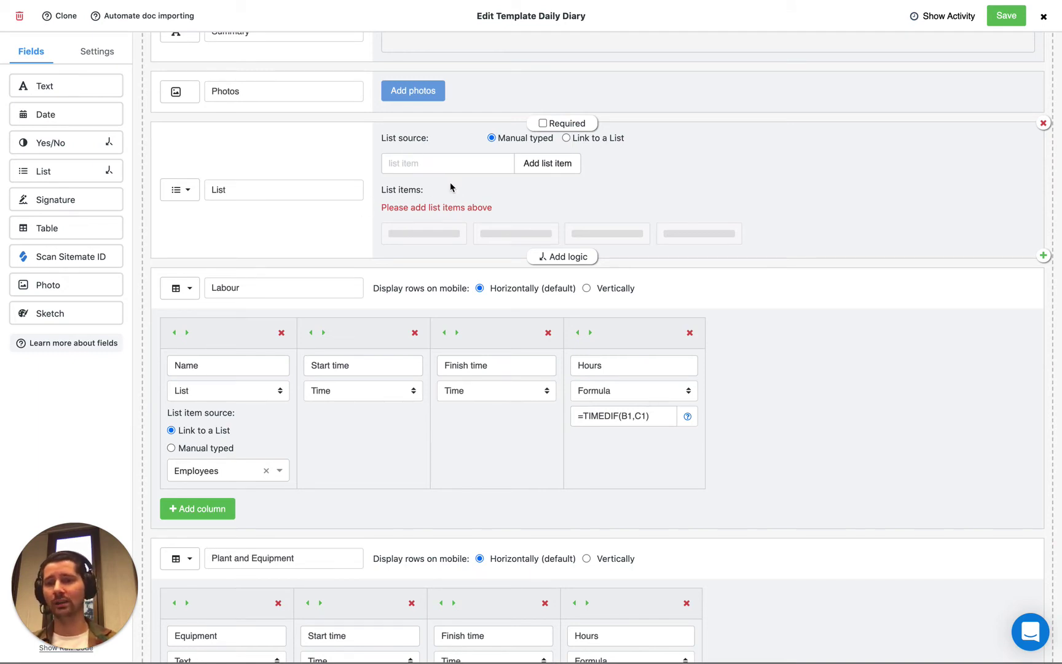
{"action": "left_click", "coordinate": [416, 165]}
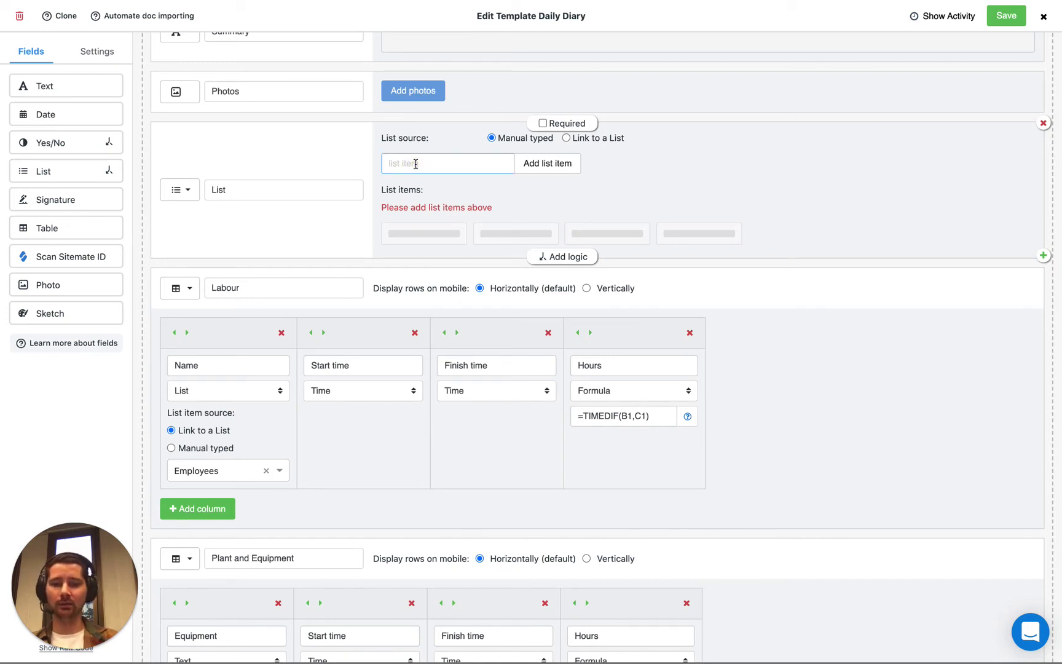
{"action": "type", "text": "Bob"}
{"action": "key", "text": "Return"}
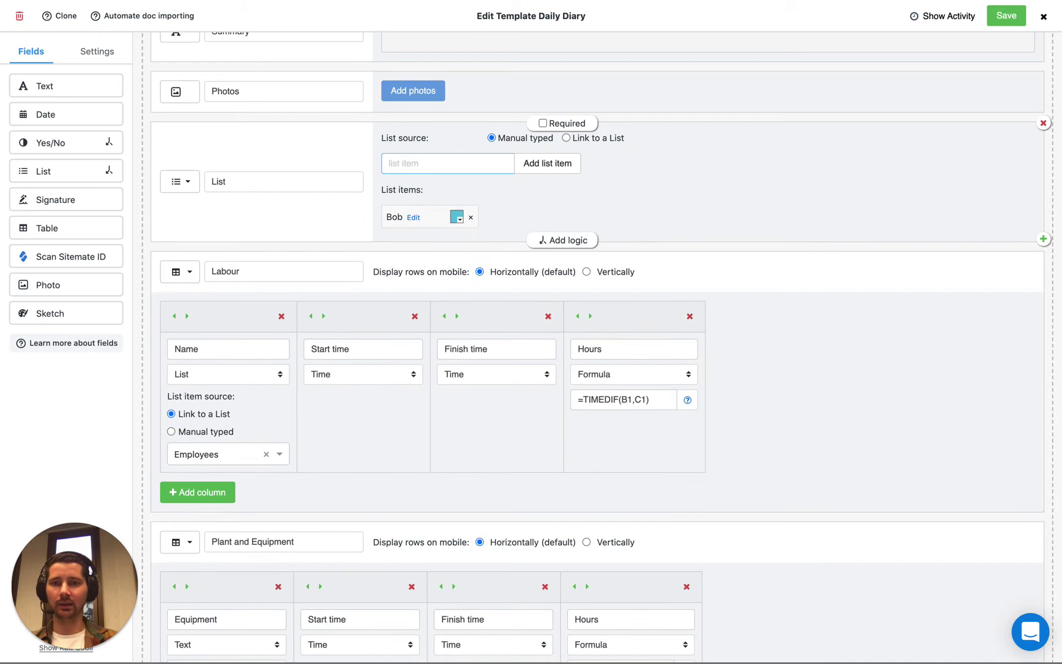
{"action": "type", "text": "James"}
{"action": "key", "text": "Return"}
{"action": "type", "text": "S"}
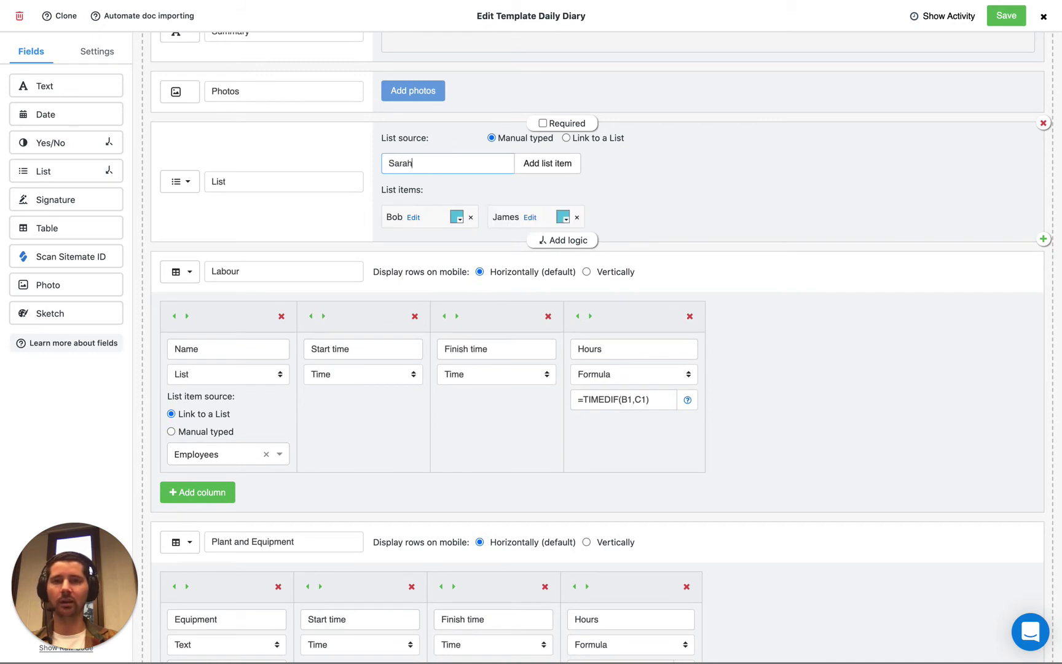
{"action": "type", "text": "arah"}
{"action": "key", "text": "Return"}
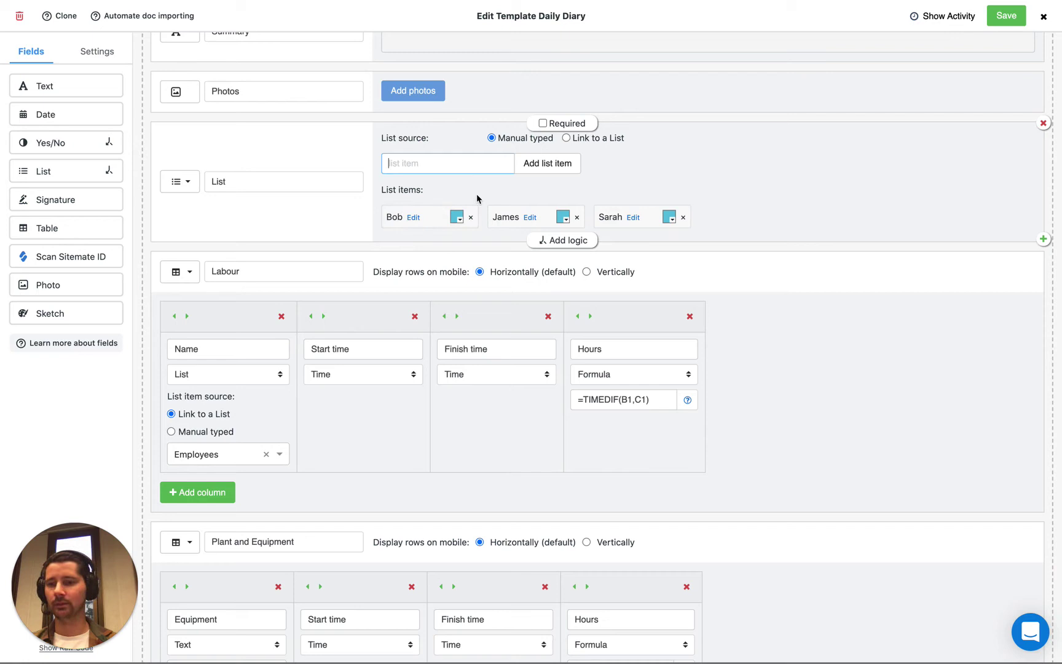
{"action": "left_click", "coordinate": [480, 151]}
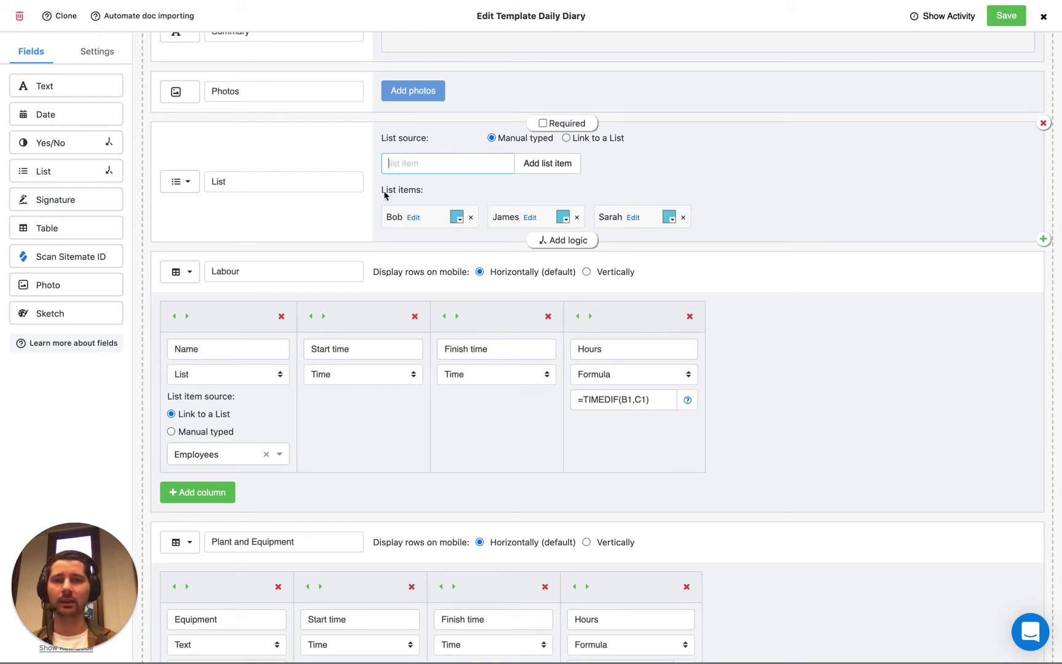
Step: Switch the standalone List field to Link to a List with the Employees list
{"action": "left_click", "coordinate": [566, 139]}
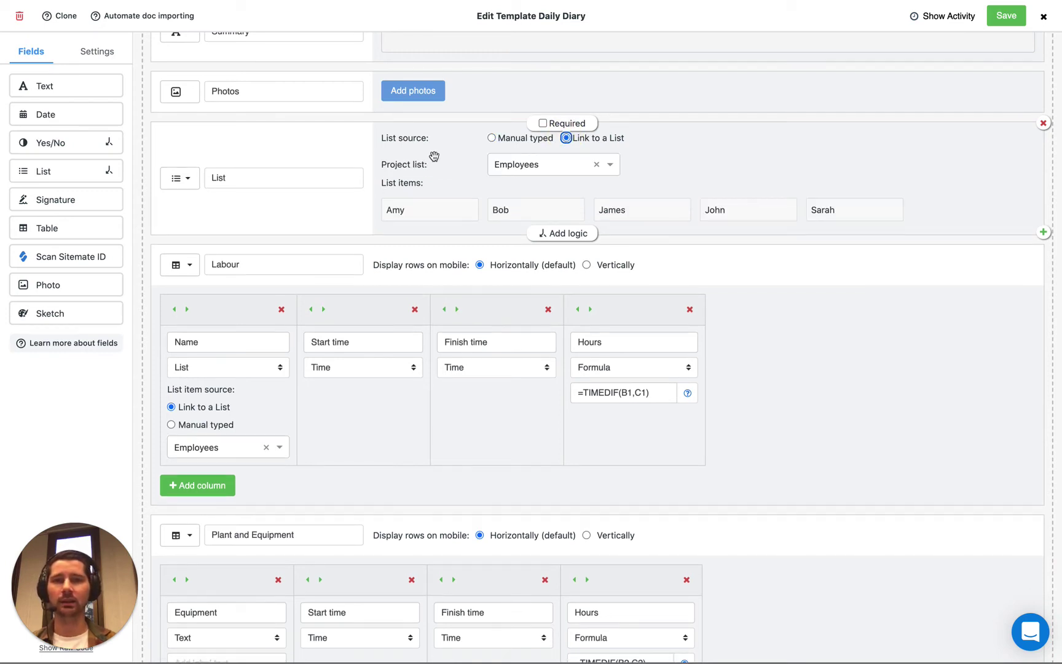
{"action": "left_click", "coordinate": [538, 166]}
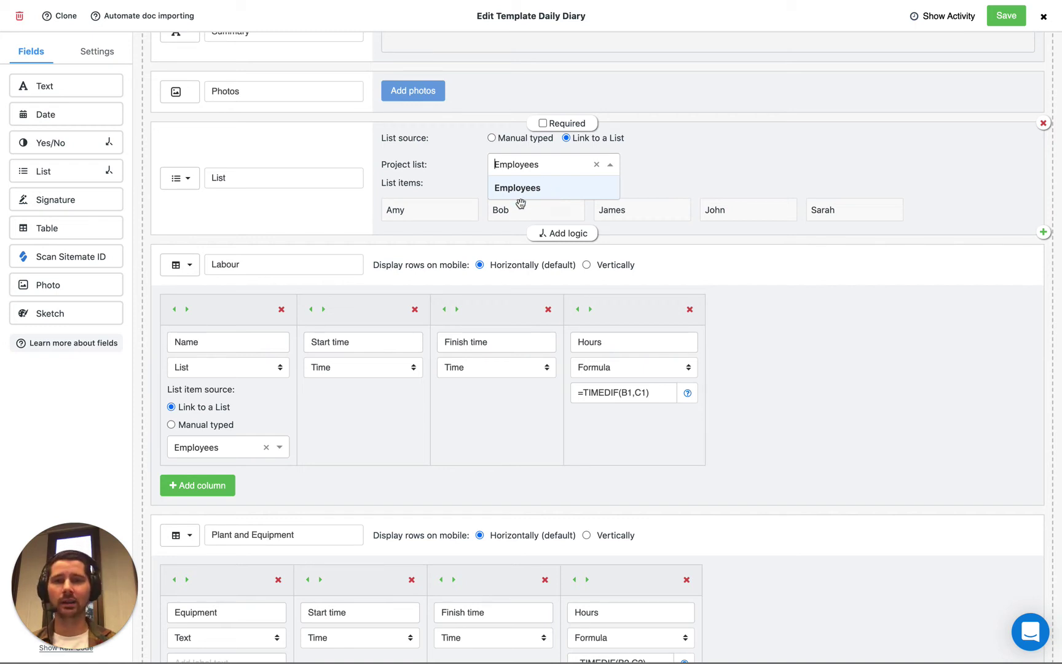
{"action": "left_click", "coordinate": [634, 176]}
{"action": "left_click", "coordinate": [433, 119]}
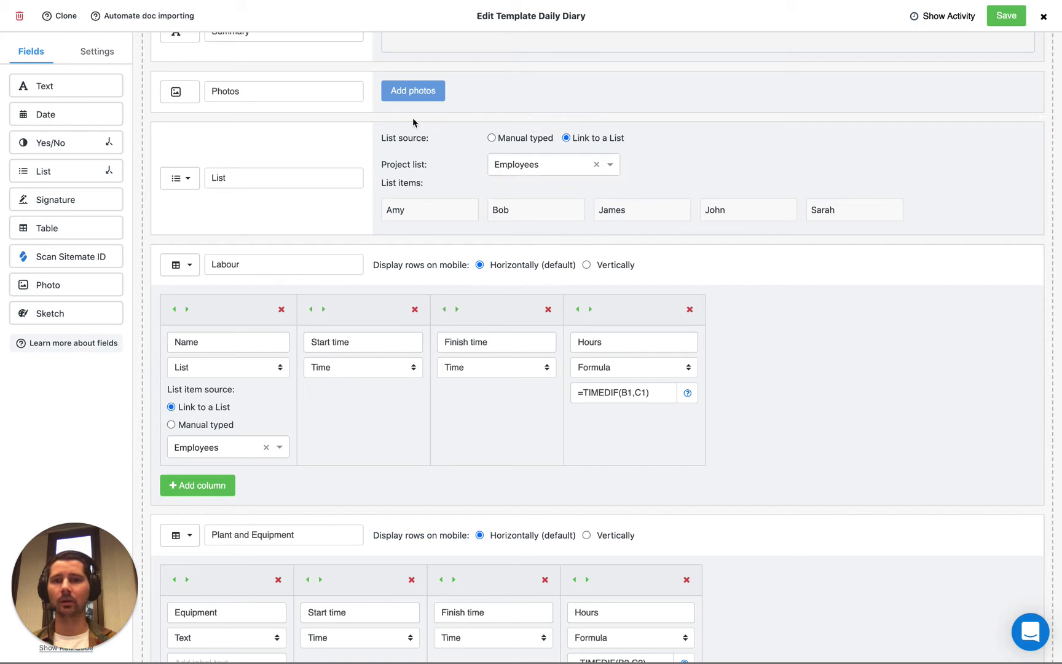
Step: Delete the standalone List field and confirm the deletion
{"action": "mouse_move", "coordinate": [346, 128]}
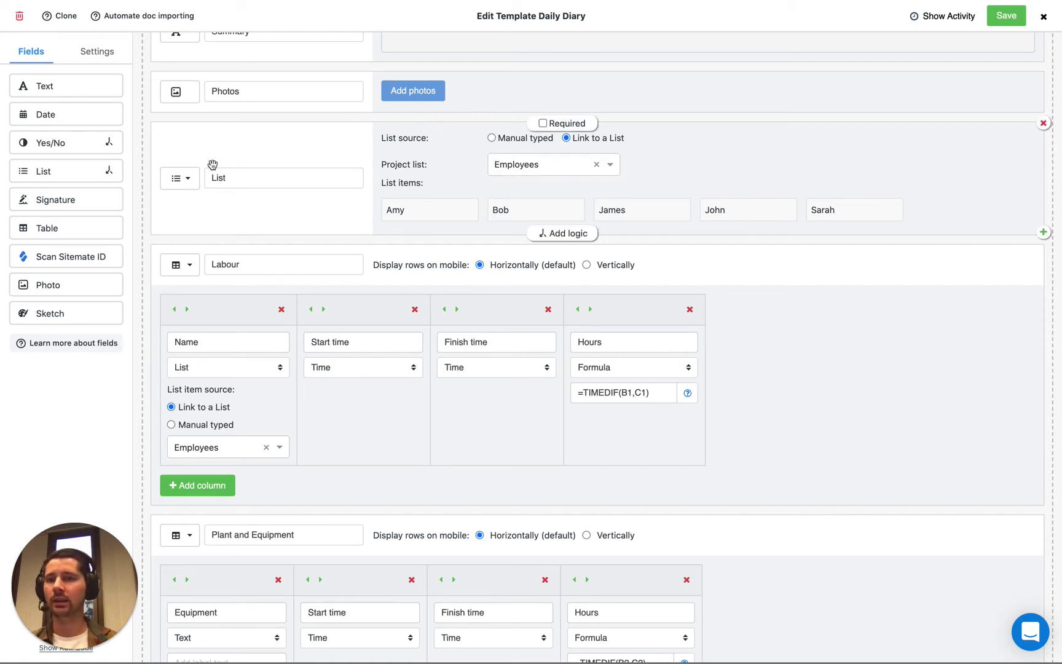
{"action": "left_click", "coordinate": [179, 178]}
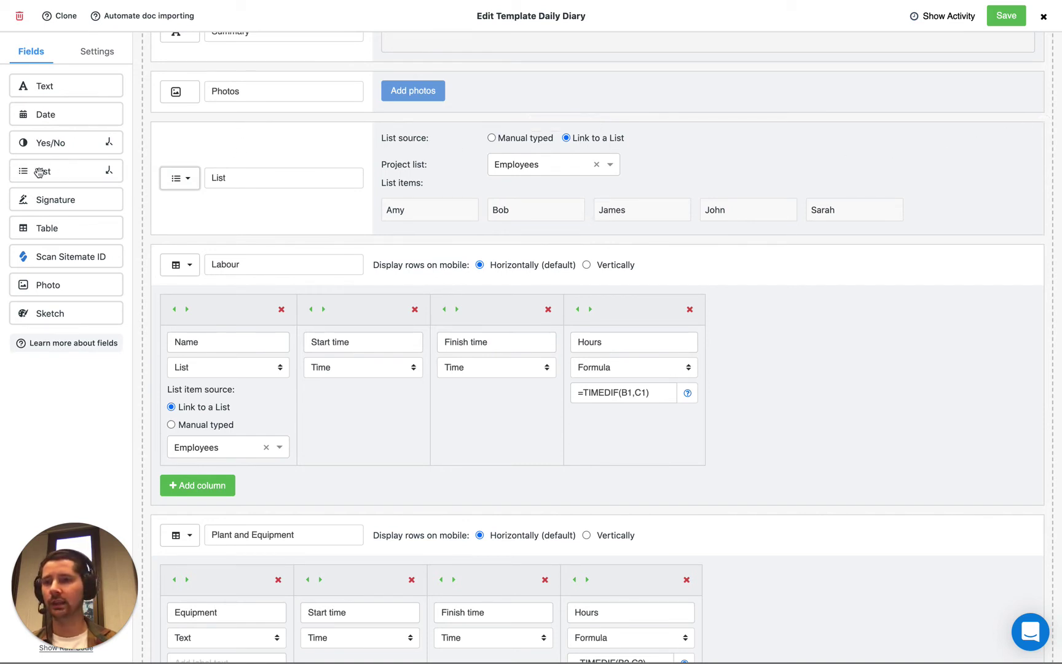
{"action": "left_click", "coordinate": [1044, 124]}
{"action": "left_click", "coordinate": [490, 391]}
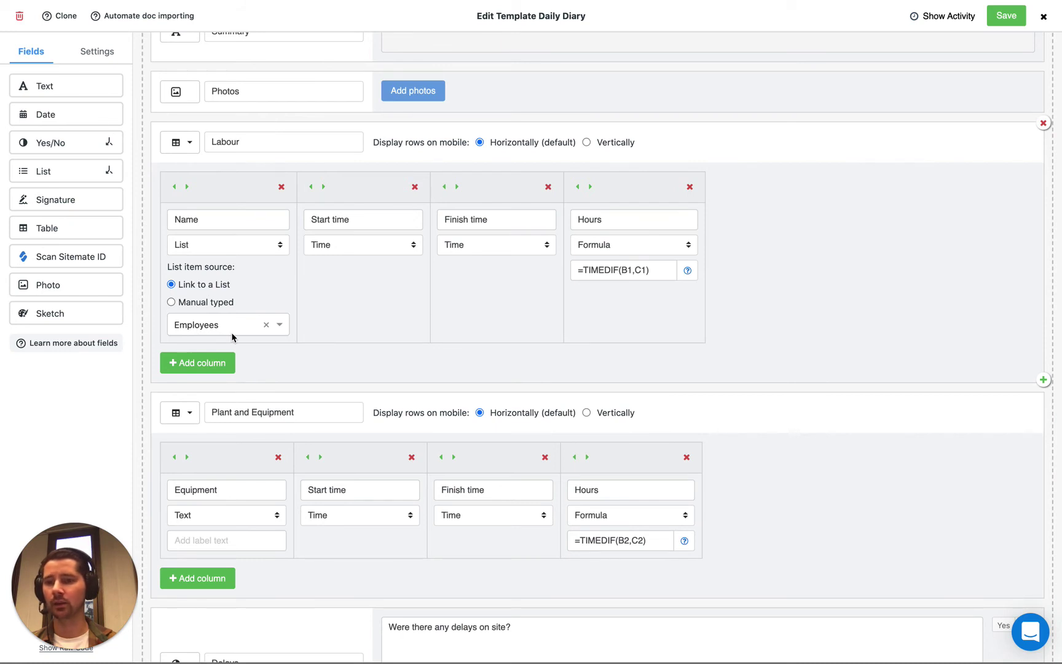
Step: Save the template and enter 'J' in the preview's equipment name field
{"action": "left_click", "coordinate": [1007, 17]}
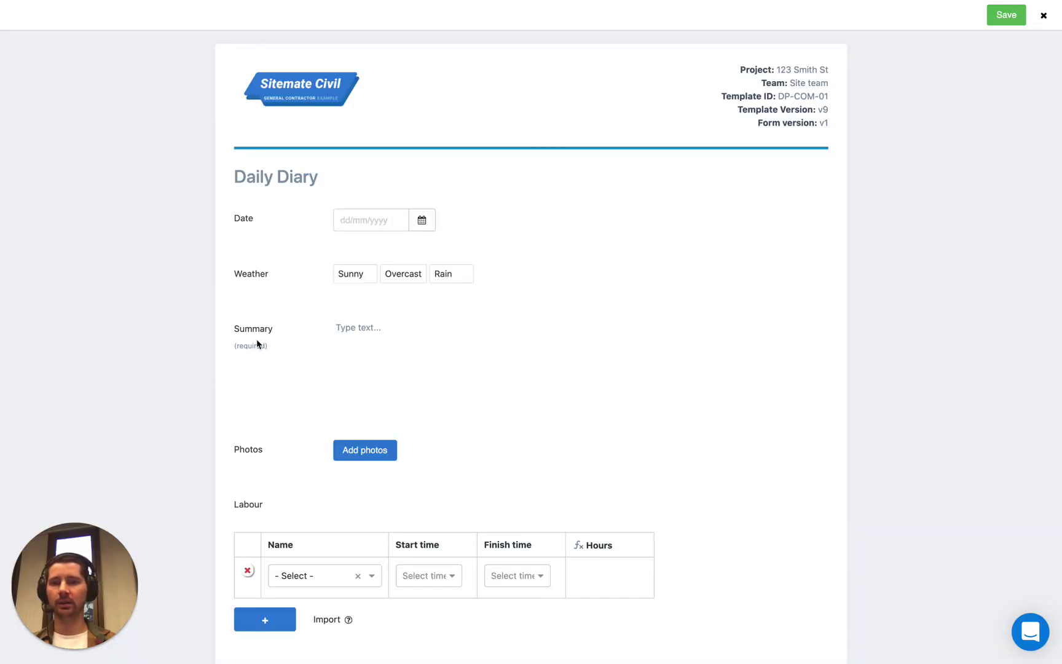
{"action": "scroll", "coordinate": [257, 342], "scroll_direction": "down", "scroll_amount": 5}
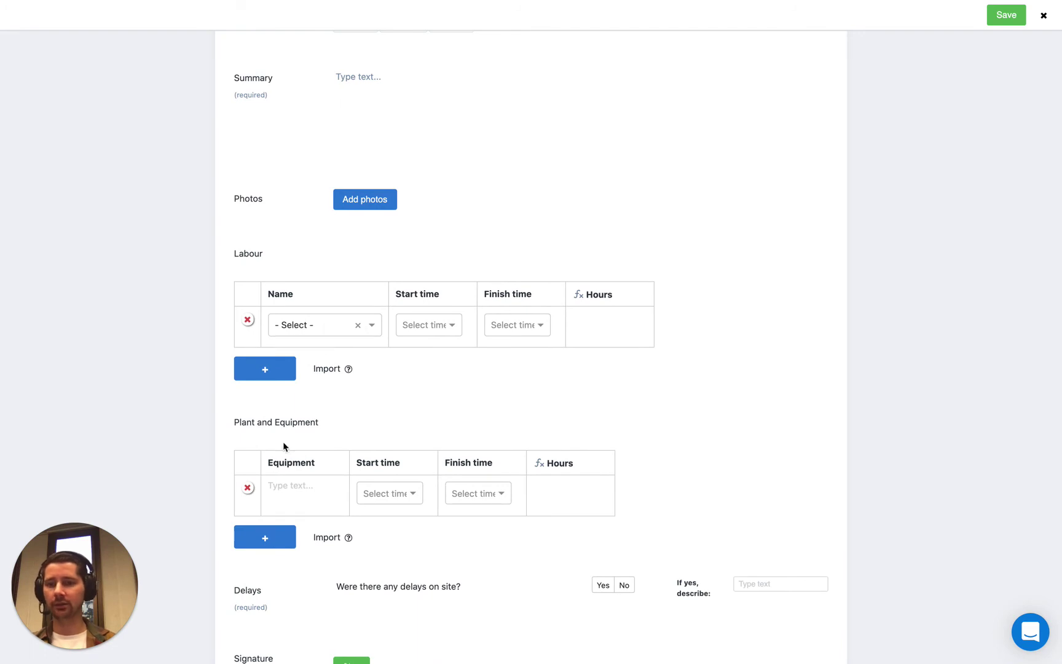
{"action": "left_click", "coordinate": [288, 485]}
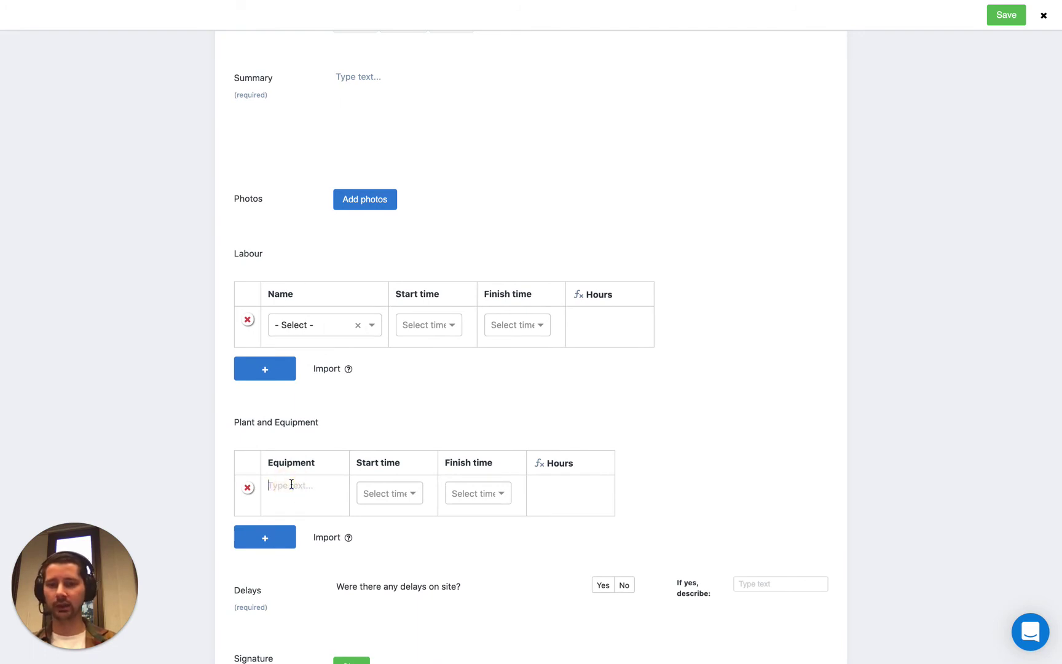
{"action": "type", "text": "John"}
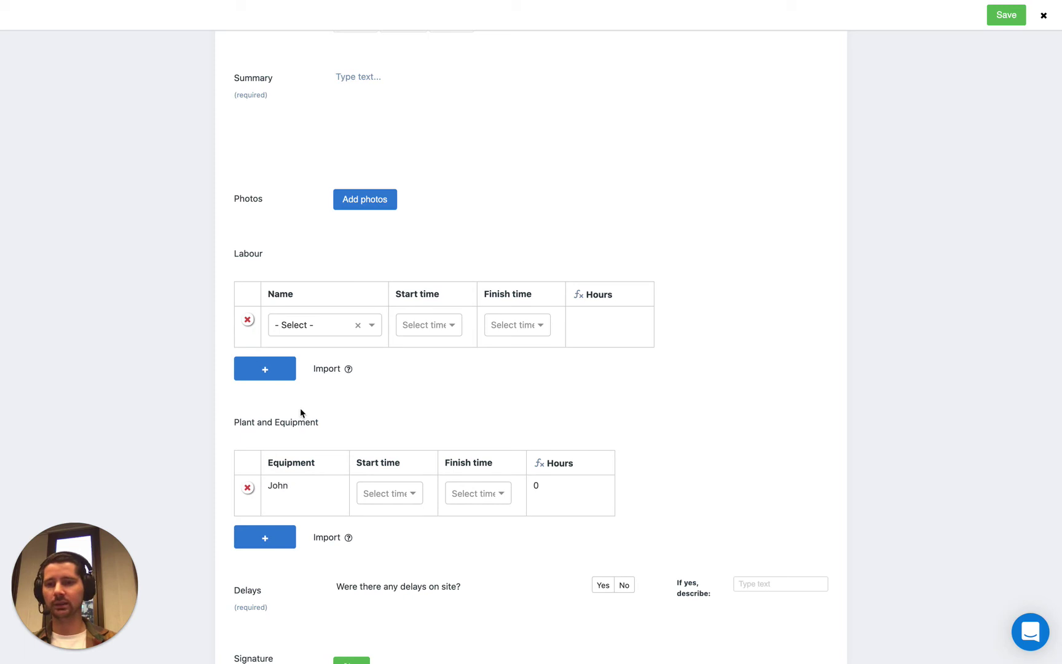
Step: Choose John for the first Labour row and Amy for a new second row
{"action": "left_click", "coordinate": [290, 324]}
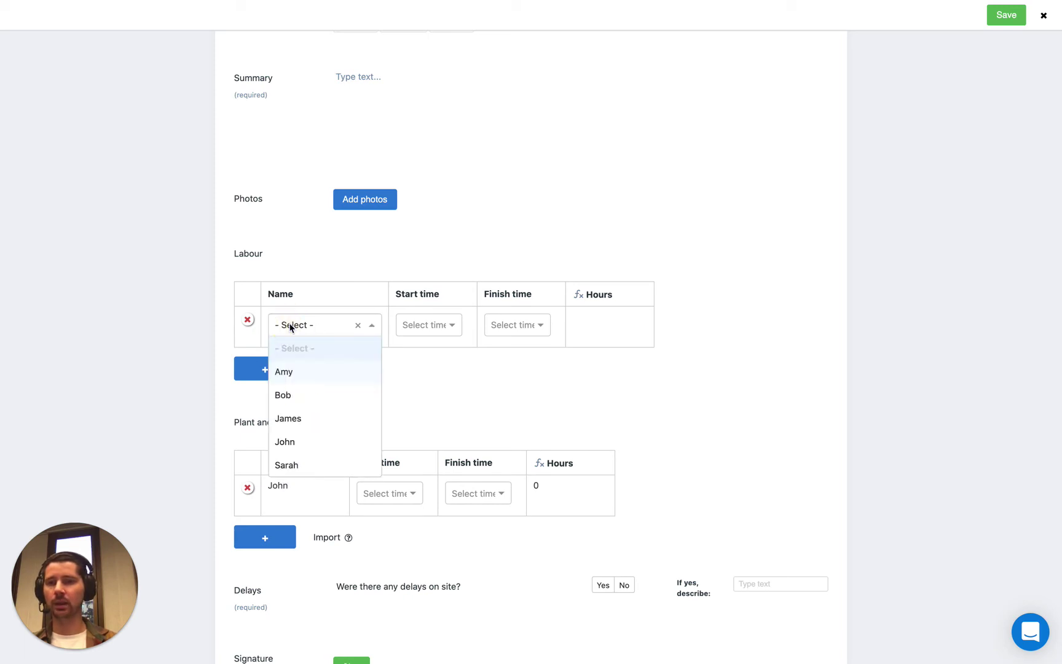
{"action": "left_click", "coordinate": [302, 437]}
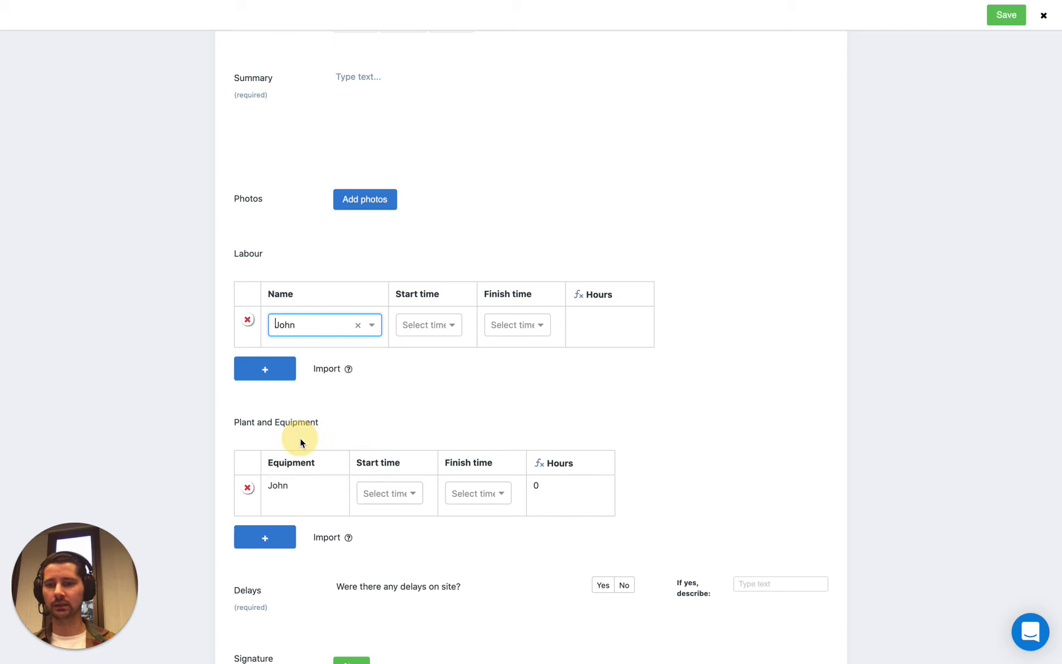
{"action": "left_click", "coordinate": [449, 276]}
{"action": "left_click", "coordinate": [287, 367]}
{"action": "left_click", "coordinate": [311, 367]}
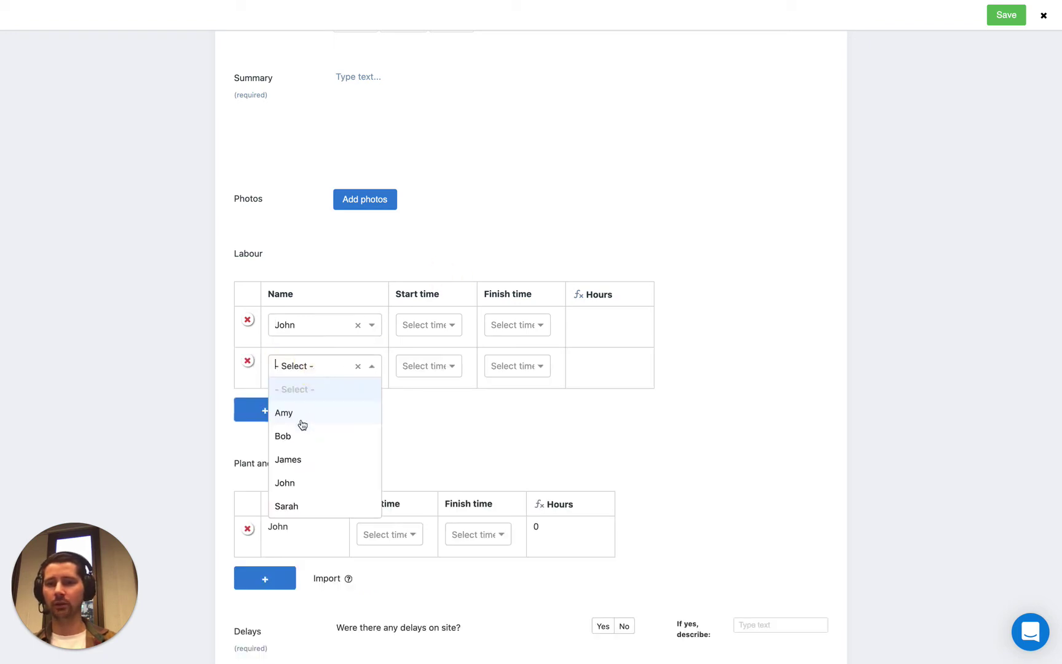
{"action": "left_click", "coordinate": [301, 418]}
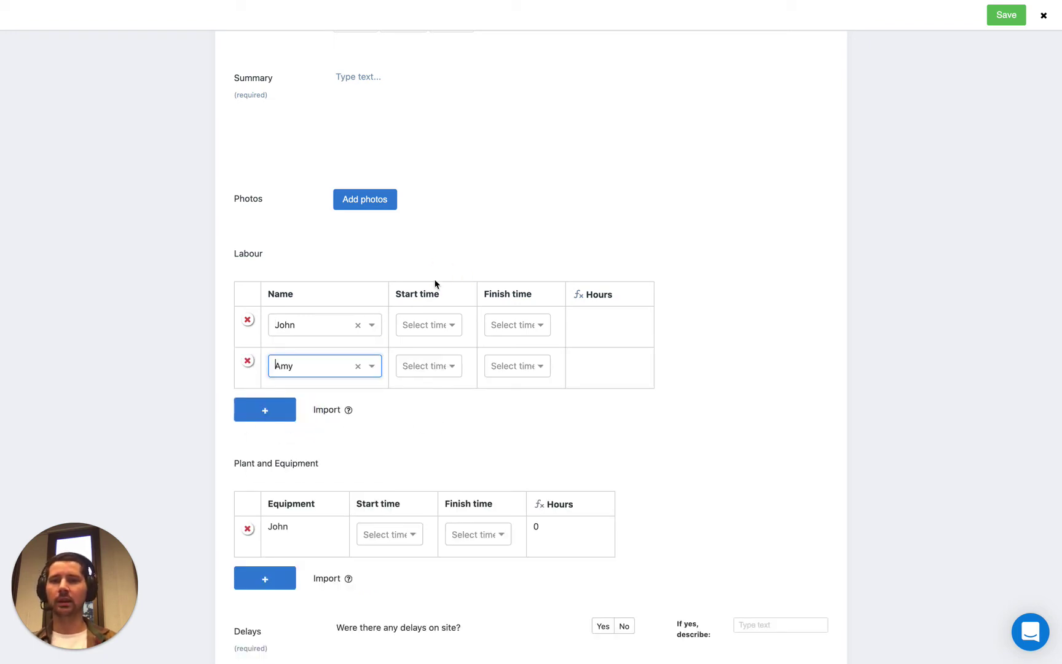
Step: Select the Daily Diary title text, then close the form preview
{"action": "left_click", "coordinate": [326, 270]}
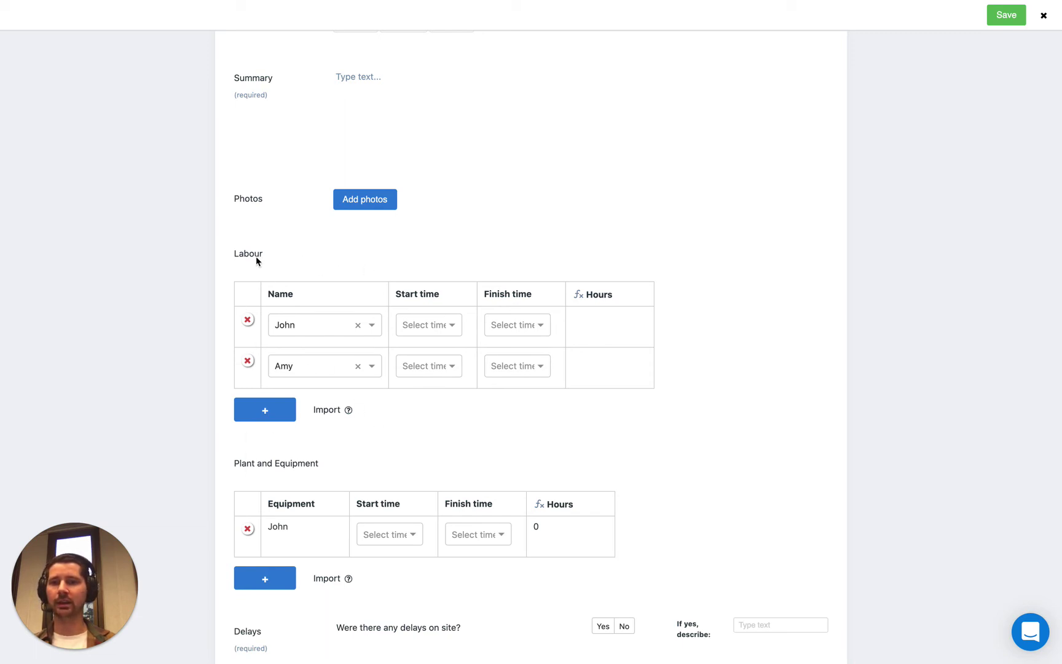
{"action": "left_click", "coordinate": [294, 256]}
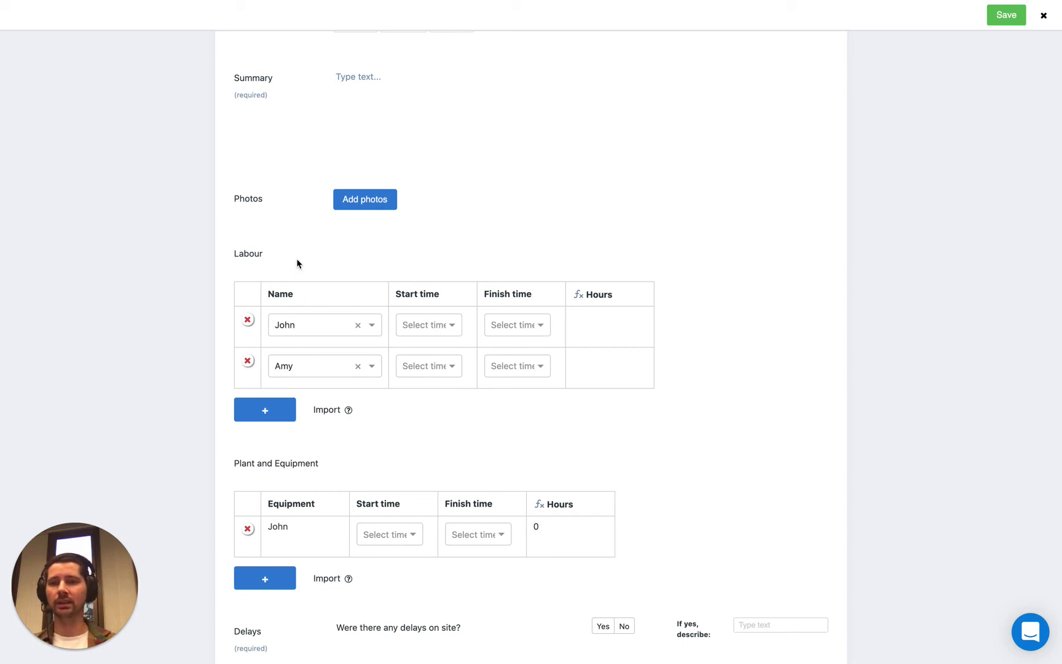
{"action": "scroll", "coordinate": [296, 258], "scroll_direction": "up", "scroll_amount": 5}
{"action": "left_click", "coordinate": [279, 179]}
{"action": "key", "text": "ctrl+a"}
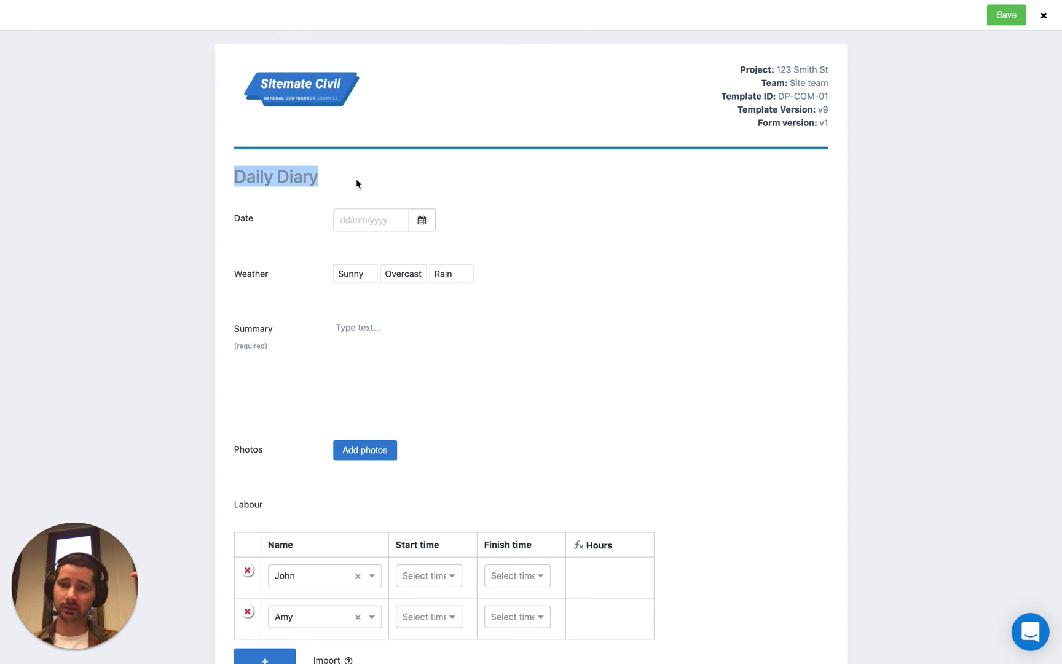
{"action": "left_click", "coordinate": [325, 267]}
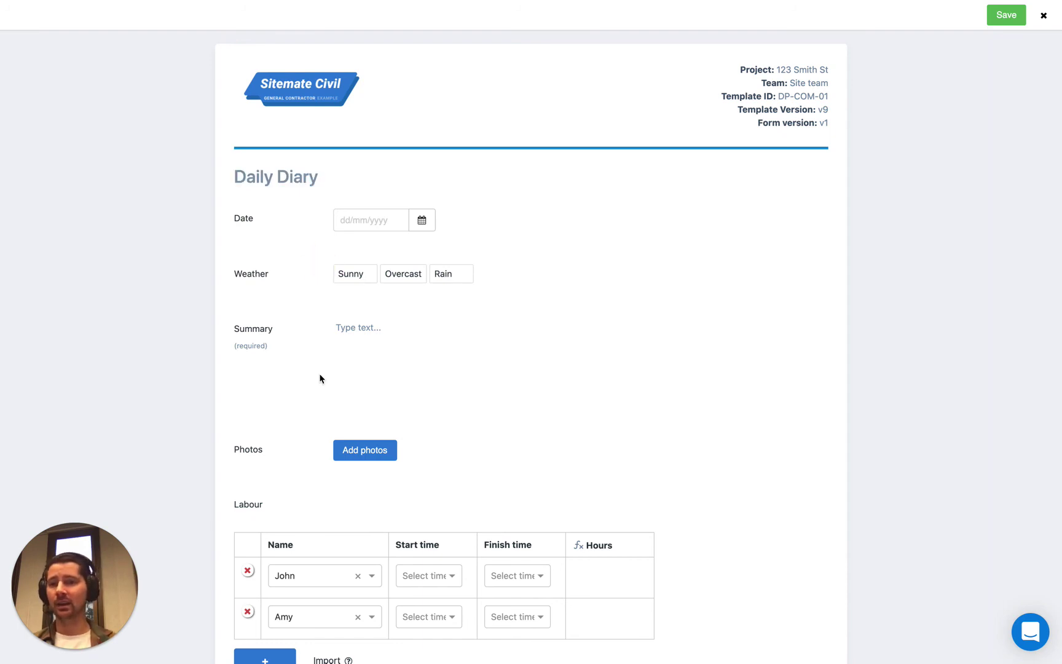
{"action": "scroll", "coordinate": [314, 372], "scroll_direction": "down", "scroll_amount": 3}
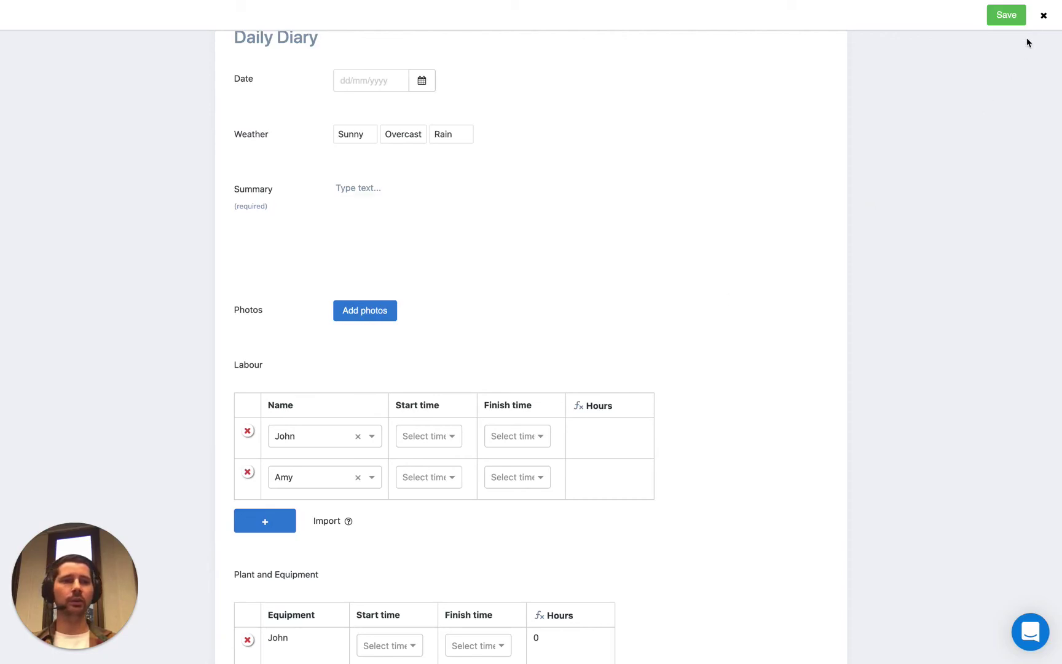
{"action": "left_click", "coordinate": [1043, 15]}
Step: Discard the unsaved form and switch the Site Diary to its Register view
{"action": "left_click", "coordinate": [577, 392]}
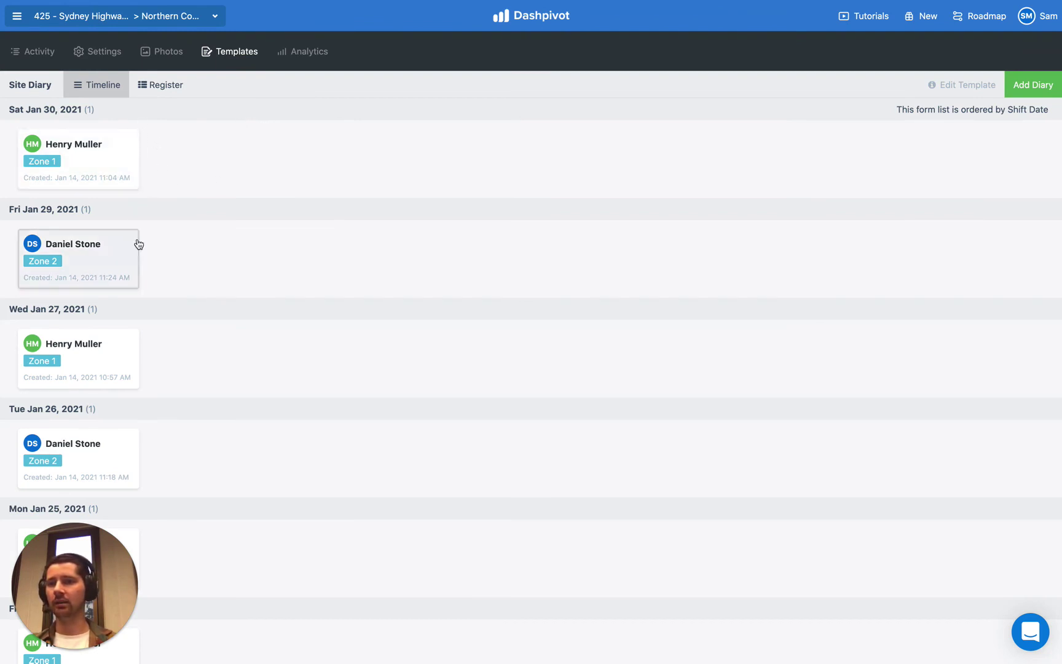
{"action": "scroll", "coordinate": [138, 243], "scroll_direction": "down", "scroll_amount": 1}
{"action": "scroll", "coordinate": [138, 244], "scroll_direction": "down", "scroll_amount": 9}
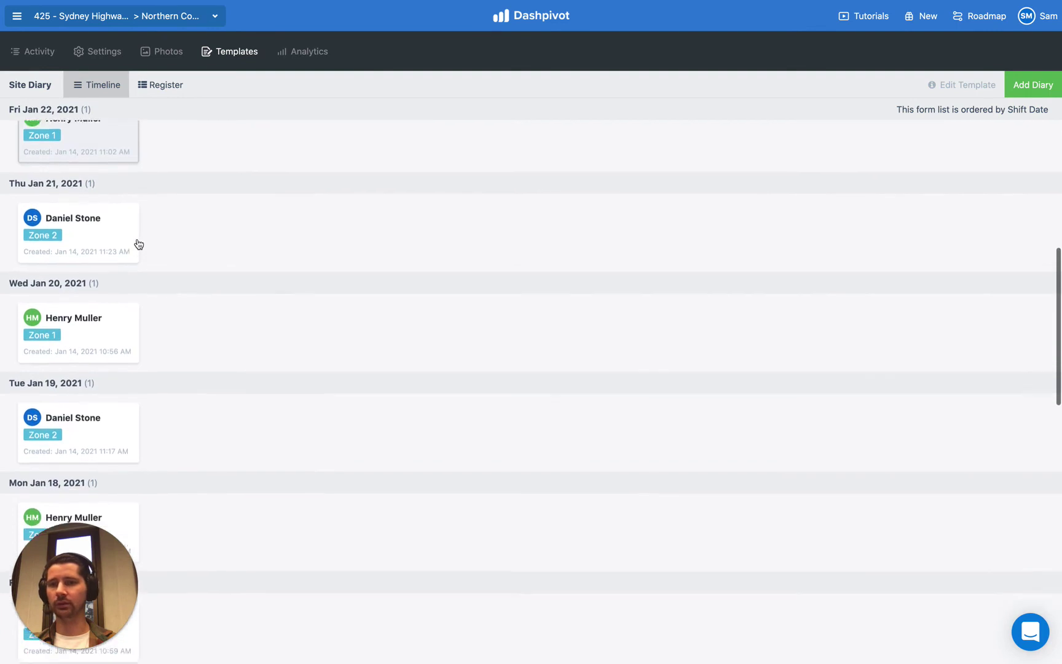
{"action": "scroll", "coordinate": [139, 244], "scroll_direction": "up", "scroll_amount": 10}
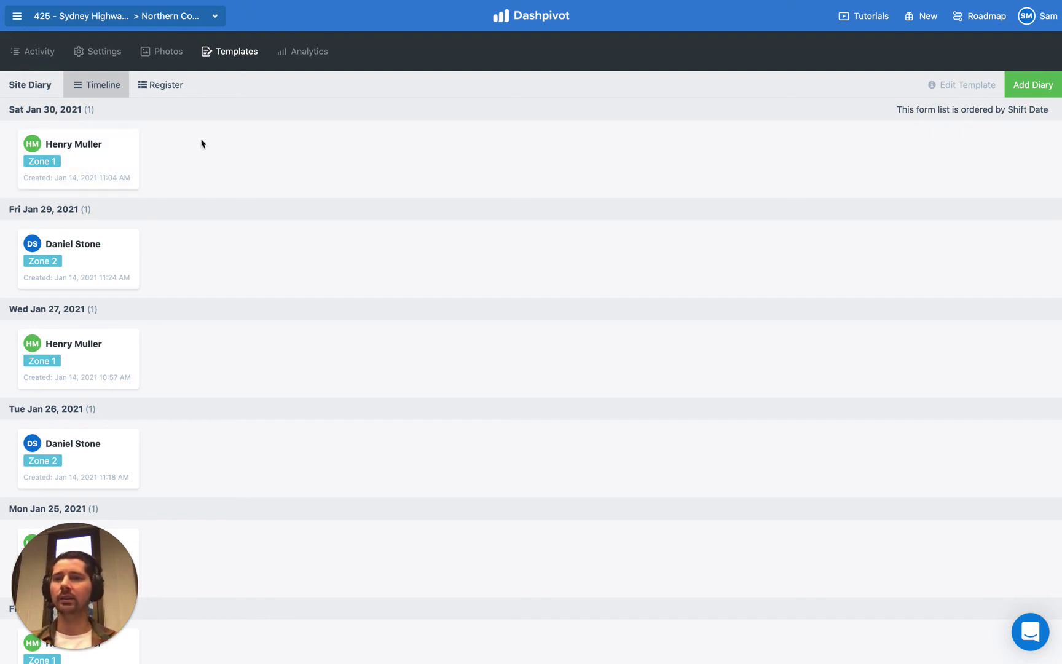
{"action": "left_click", "coordinate": [162, 92]}
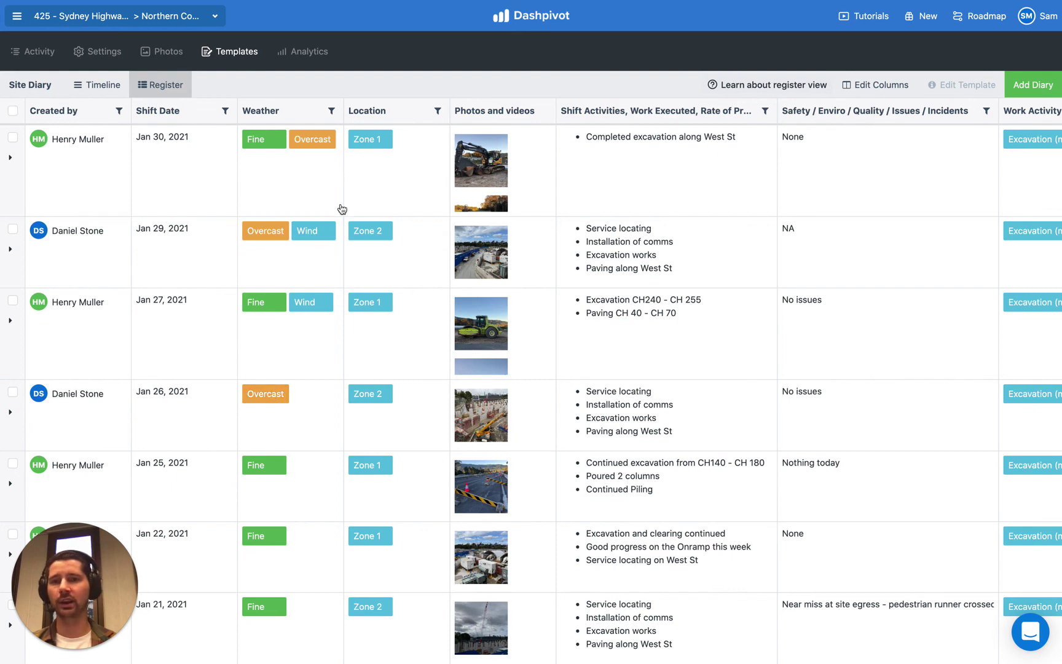
{"action": "scroll", "coordinate": [341, 209], "scroll_direction": "right", "scroll_amount": 10}
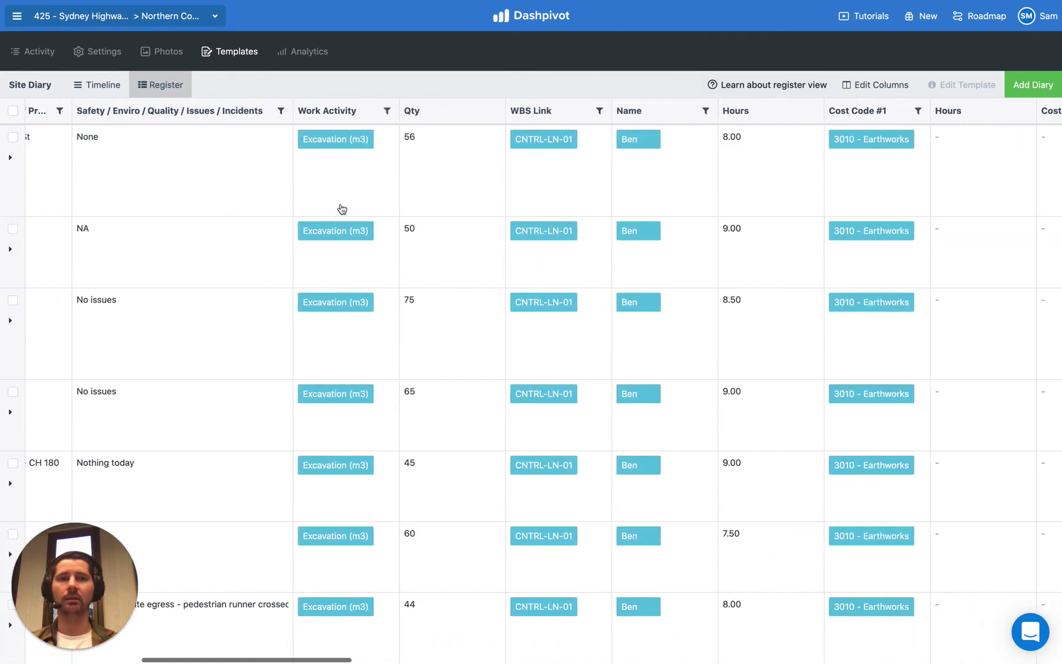
{"action": "scroll", "coordinate": [342, 209], "scroll_direction": "right", "scroll_amount": 5}
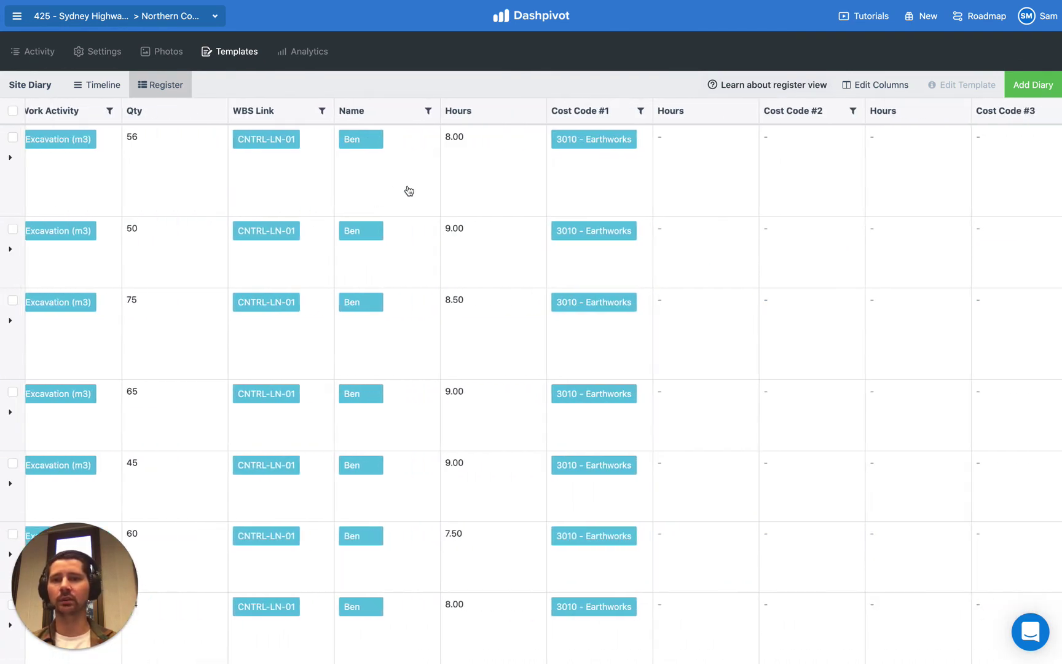
{"action": "scroll", "coordinate": [289, 140], "scroll_direction": "right", "scroll_amount": 3}
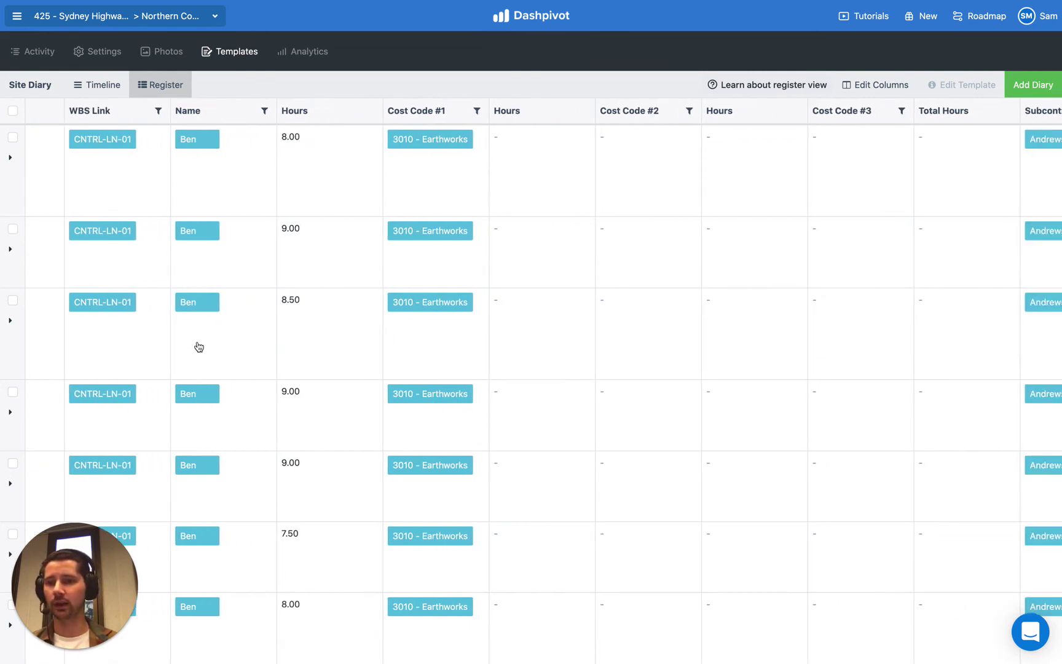
{"action": "scroll", "coordinate": [220, 489], "scroll_direction": "down", "scroll_amount": 2}
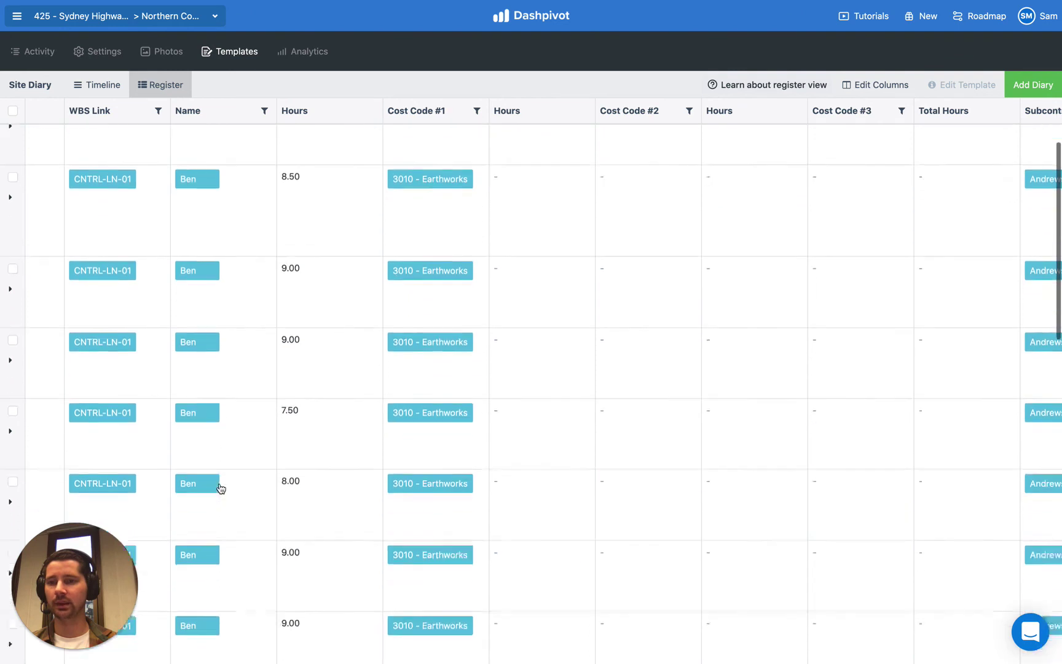
{"action": "scroll", "coordinate": [221, 488], "scroll_direction": "up", "scroll_amount": 2}
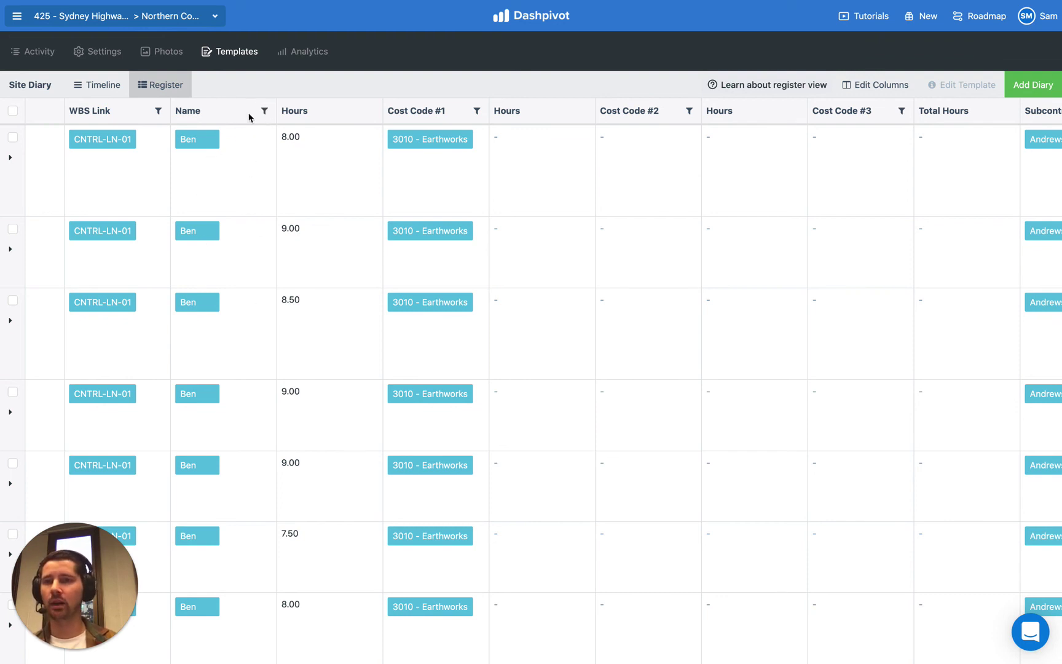
{"action": "left_click", "coordinate": [185, 111]}
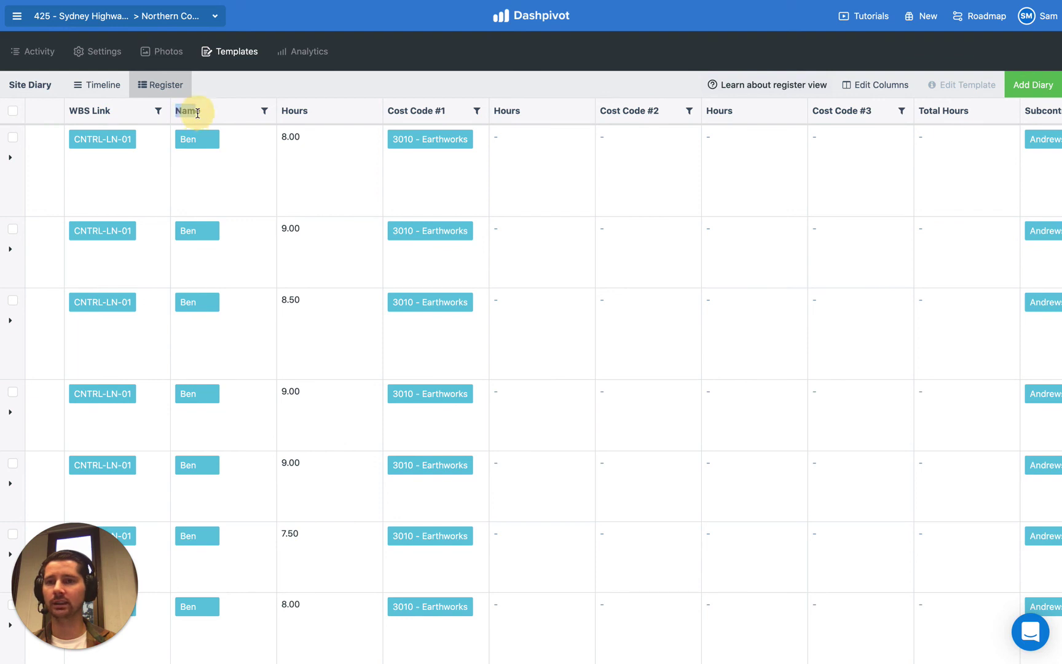
{"action": "double_click", "coordinate": [286, 112]}
{"action": "left_click", "coordinate": [302, 109]}
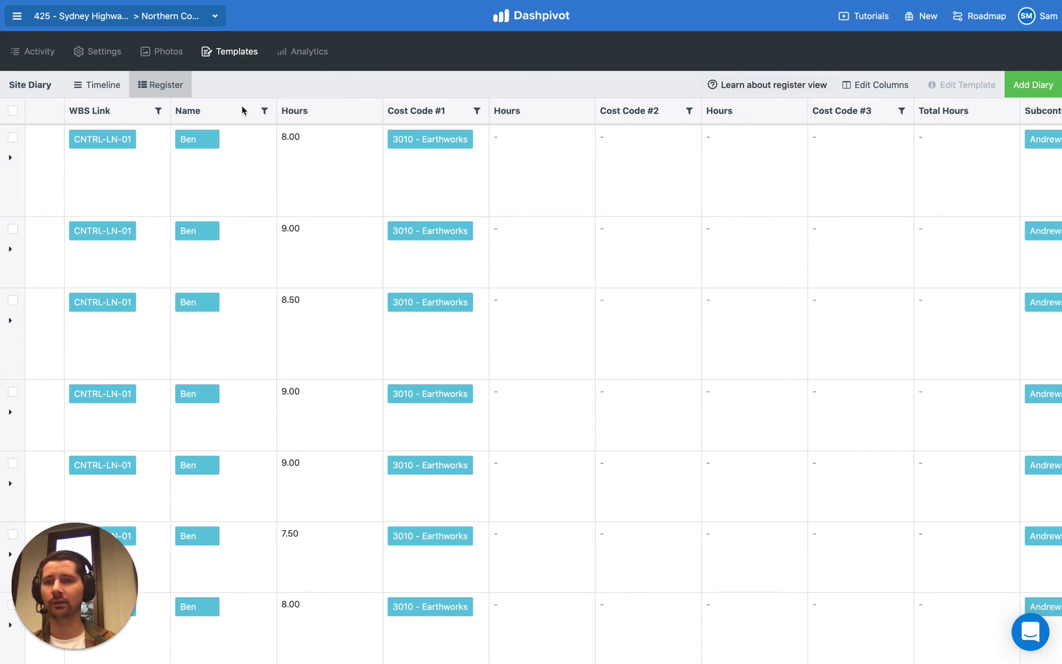
{"action": "left_click_drag", "start_coordinate": [178, 110], "coordinate": [199, 109]}
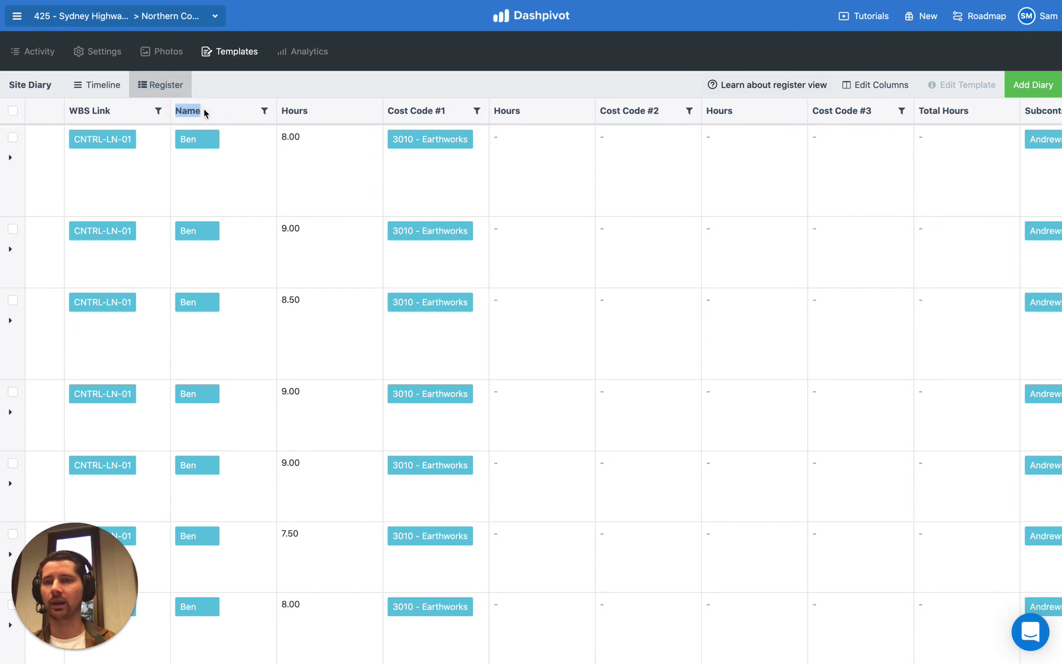
{"action": "left_click", "coordinate": [203, 108]}
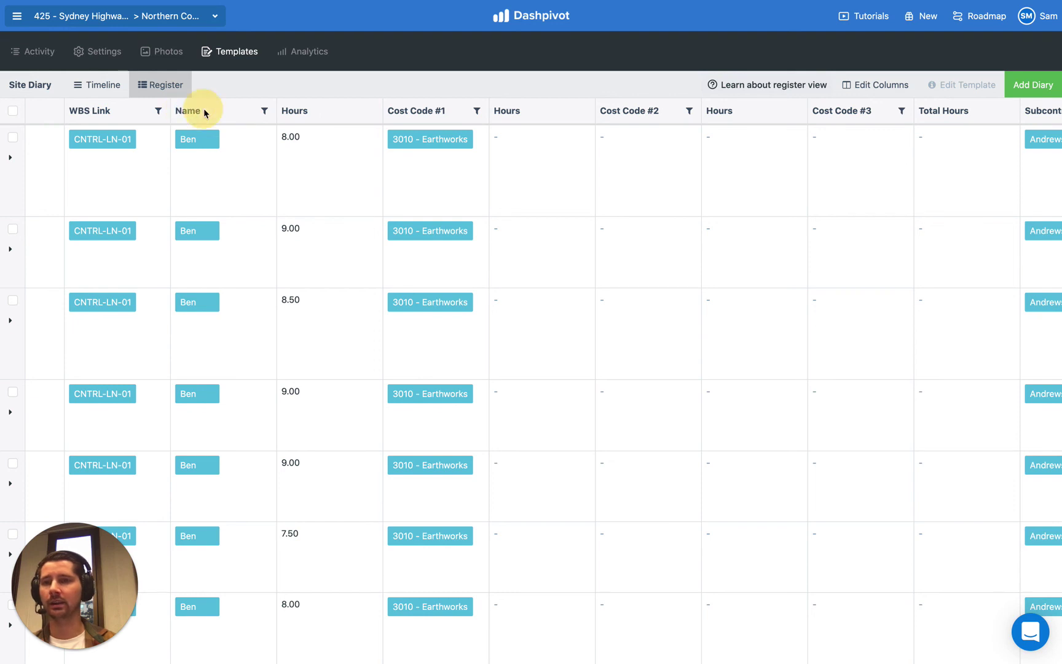
Step: Filter the register's Name column to Daniel and scroll across the filtered entries
{"action": "left_click", "coordinate": [263, 112]}
{"action": "left_click", "coordinate": [251, 141]}
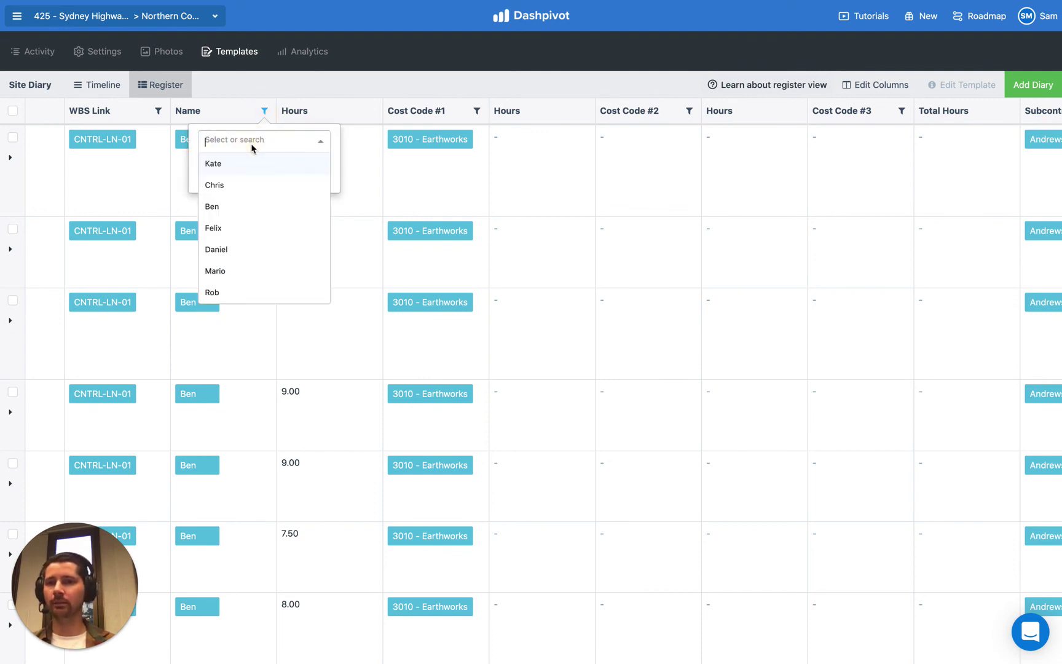
{"action": "left_click", "coordinate": [232, 254]}
{"action": "left_click", "coordinate": [311, 183]}
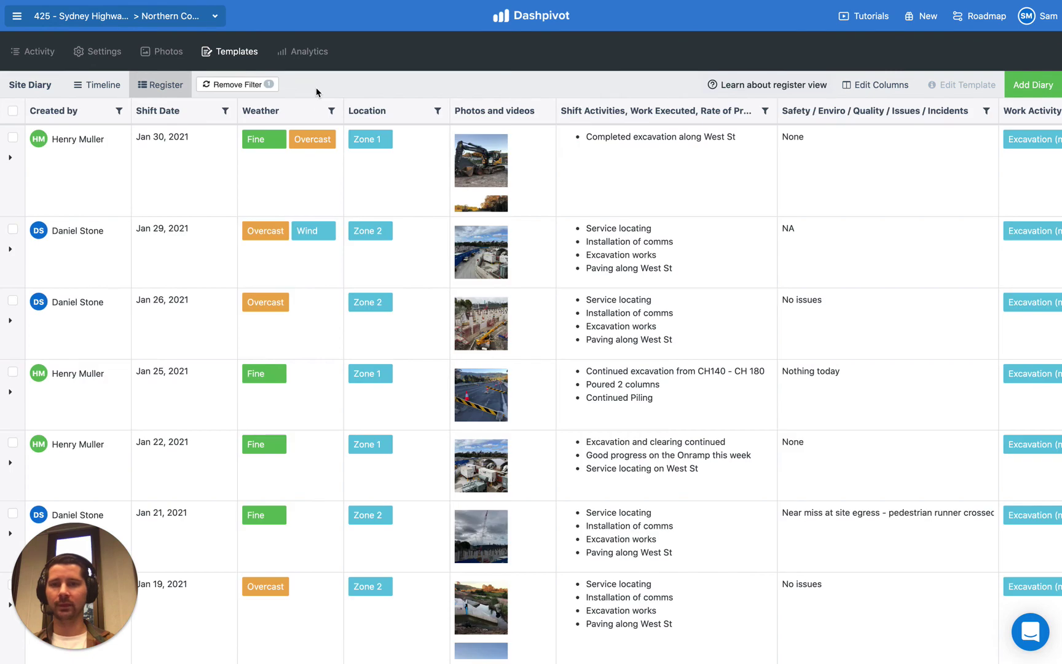
{"action": "scroll", "coordinate": [342, 194], "scroll_direction": "right", "scroll_amount": 10}
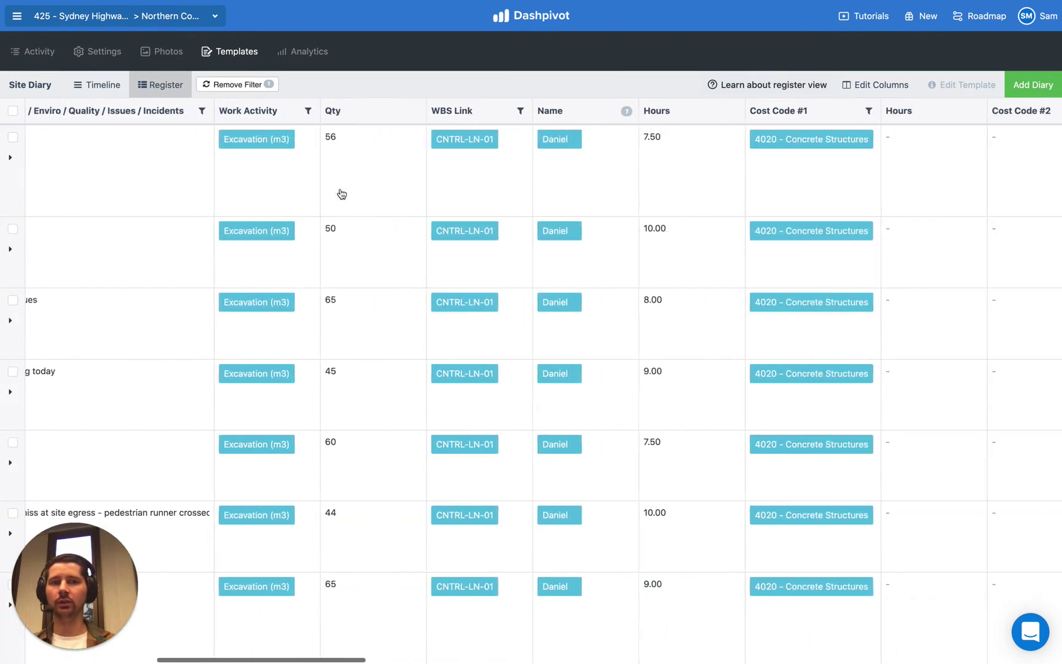
{"action": "scroll", "coordinate": [342, 195], "scroll_direction": "right", "scroll_amount": 5}
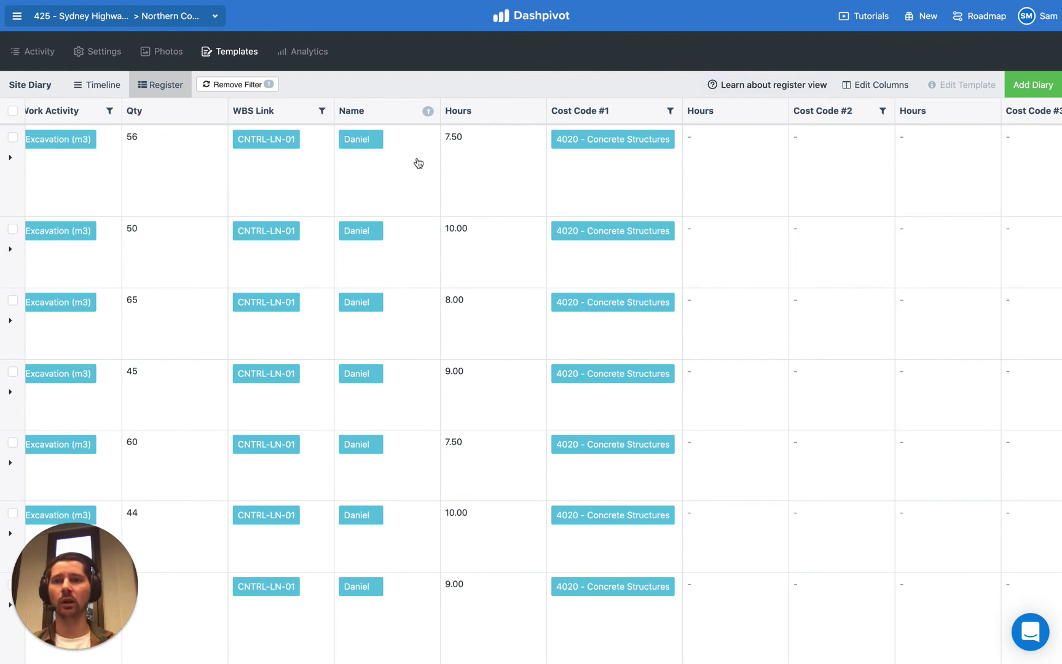
{"action": "scroll", "coordinate": [419, 163], "scroll_direction": "left", "scroll_amount": 15}
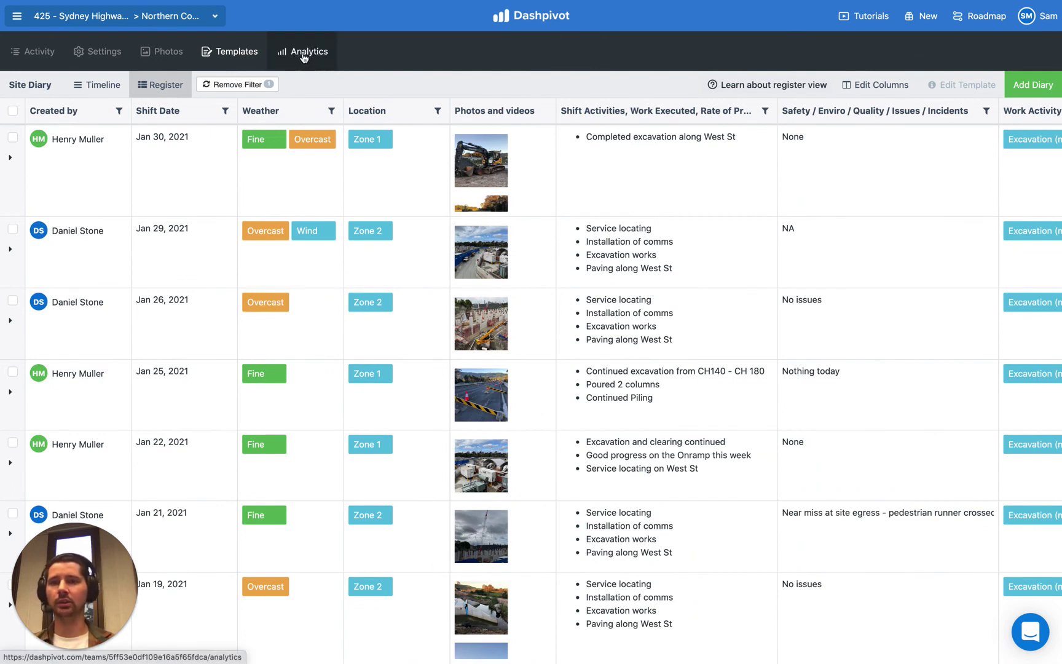
Step: Go to Analytics and open the Labour dashboard
{"action": "left_click", "coordinate": [306, 58]}
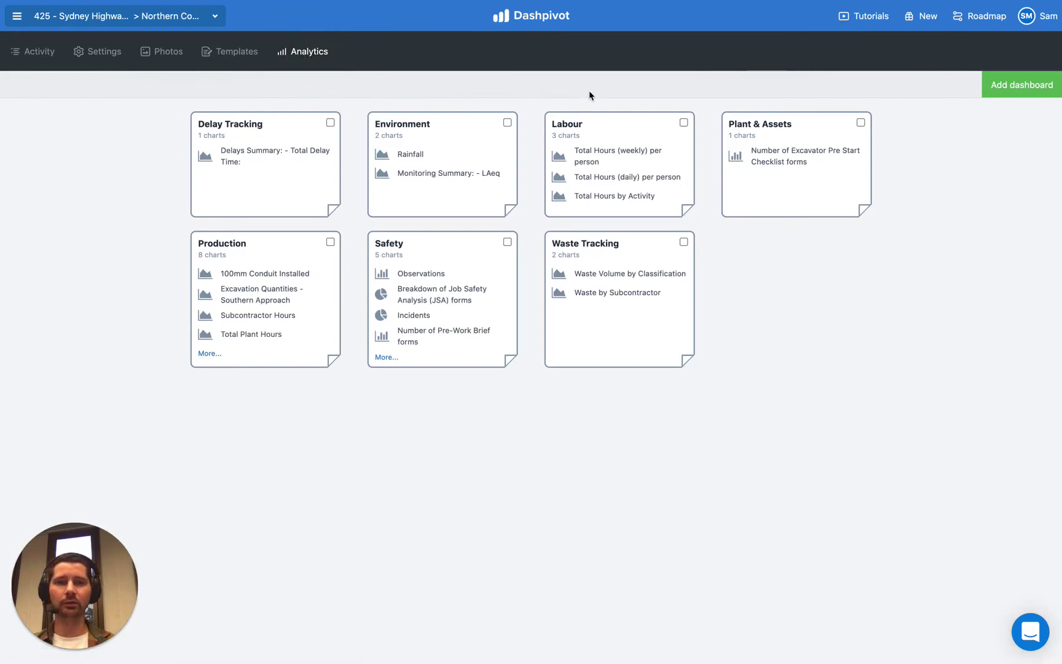
{"action": "left_click", "coordinate": [638, 131]}
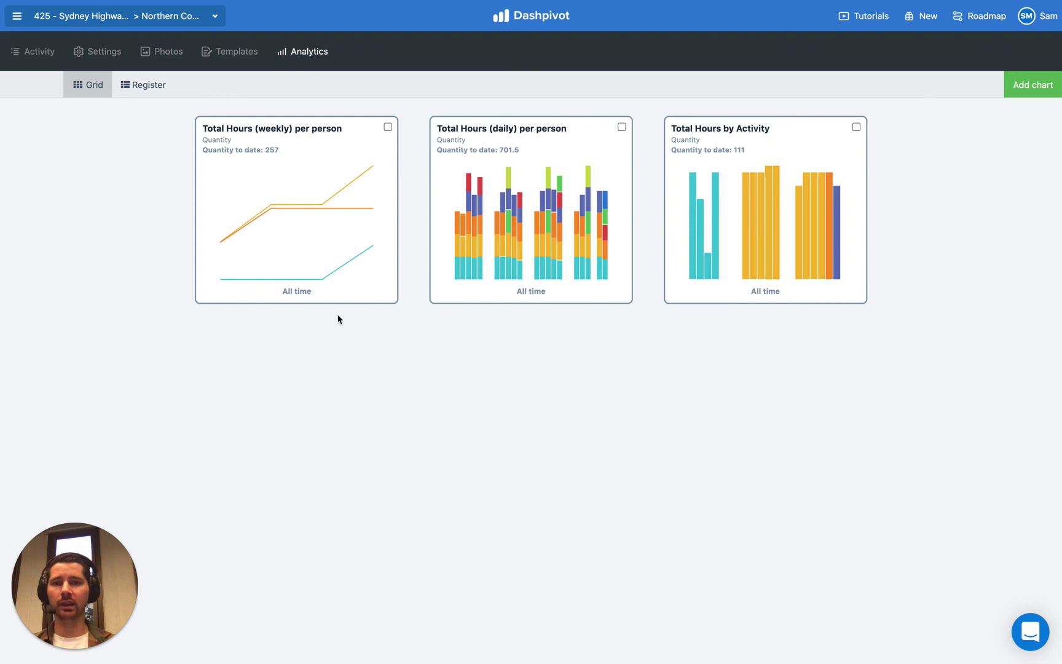
Step: Open the Total Hours (daily) per person chart and review its Name breakdown and filters
{"action": "left_click", "coordinate": [581, 139]}
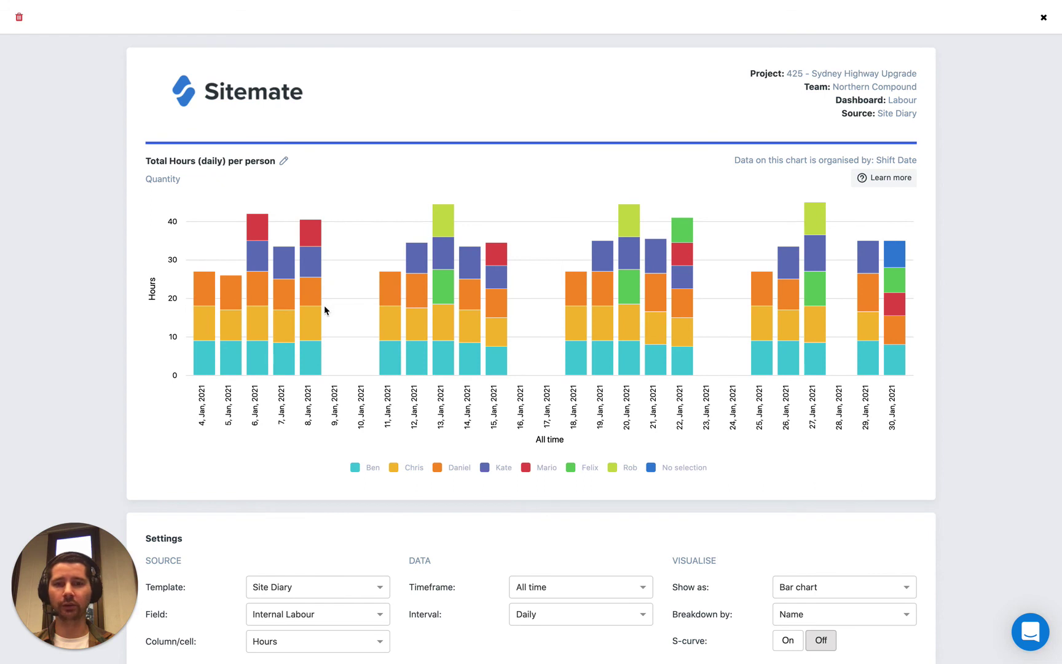
{"action": "scroll", "coordinate": [324, 304], "scroll_direction": "down", "scroll_amount": 3}
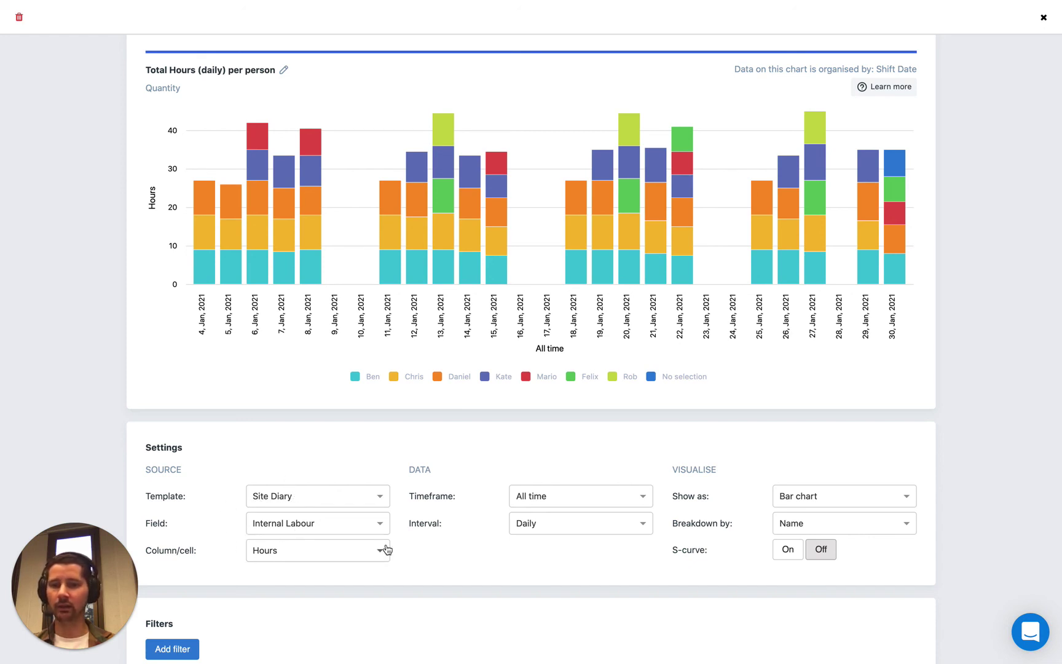
{"action": "scroll", "coordinate": [674, 464], "scroll_direction": "up", "scroll_amount": 2}
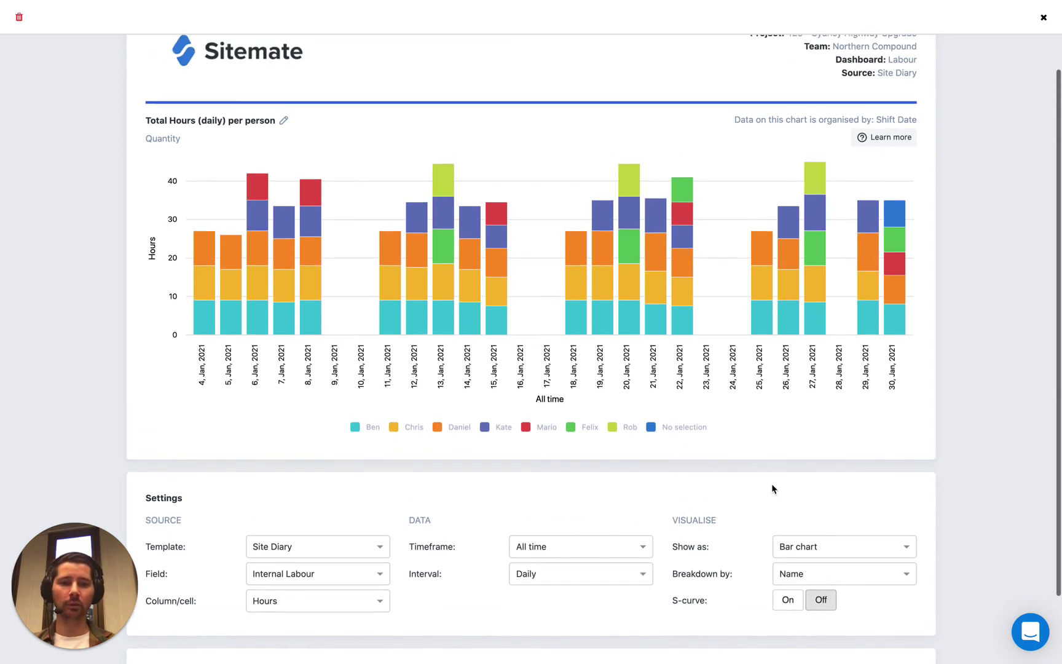
{"action": "left_click_drag", "start_coordinate": [672, 574], "coordinate": [737, 580]}
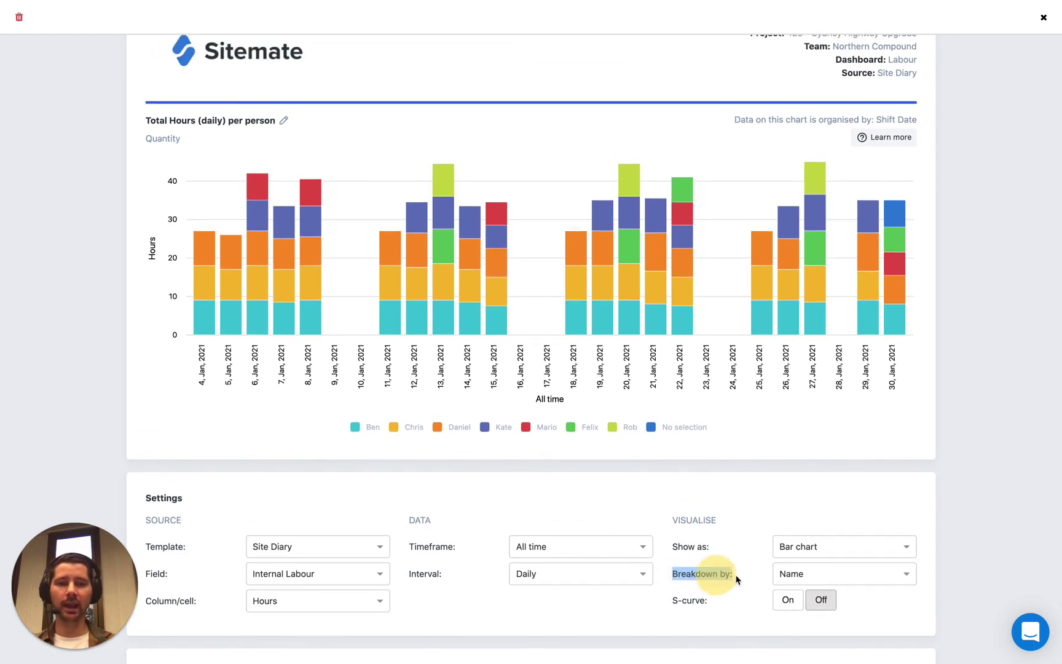
{"action": "left_click", "coordinate": [737, 576]}
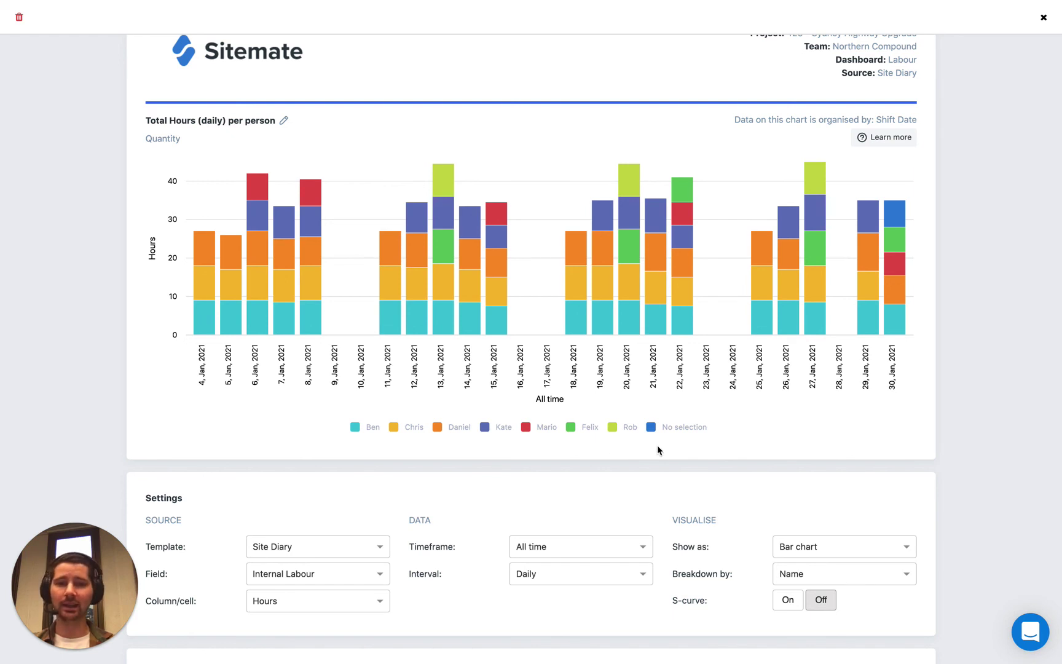
{"action": "scroll", "coordinate": [657, 450], "scroll_direction": "down", "scroll_amount": 1}
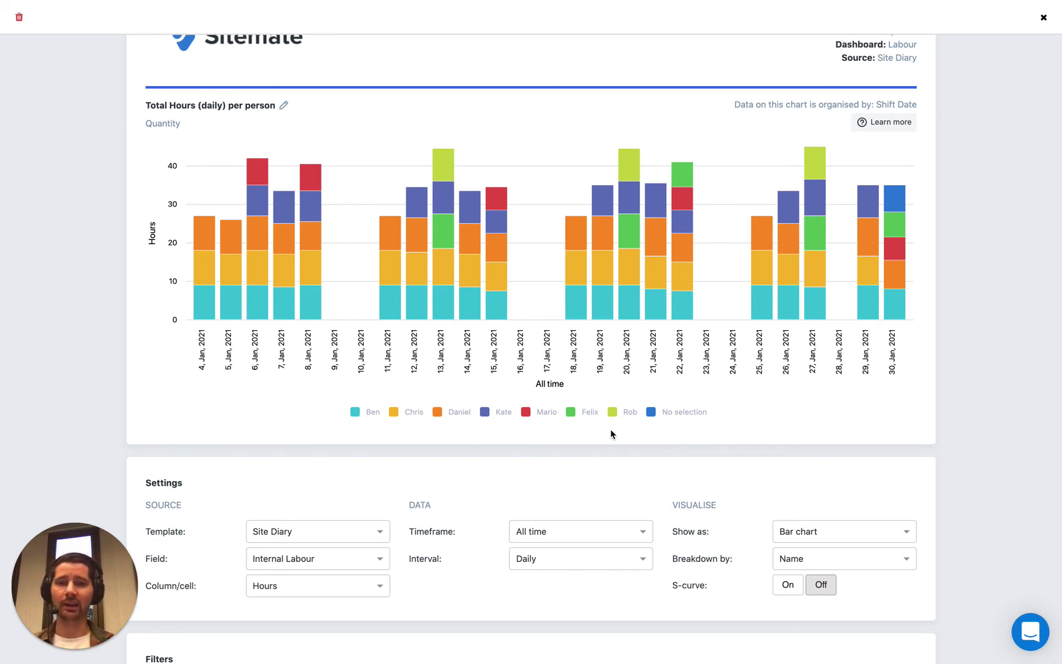
{"action": "scroll", "coordinate": [570, 460], "scroll_direction": "down", "scroll_amount": 1}
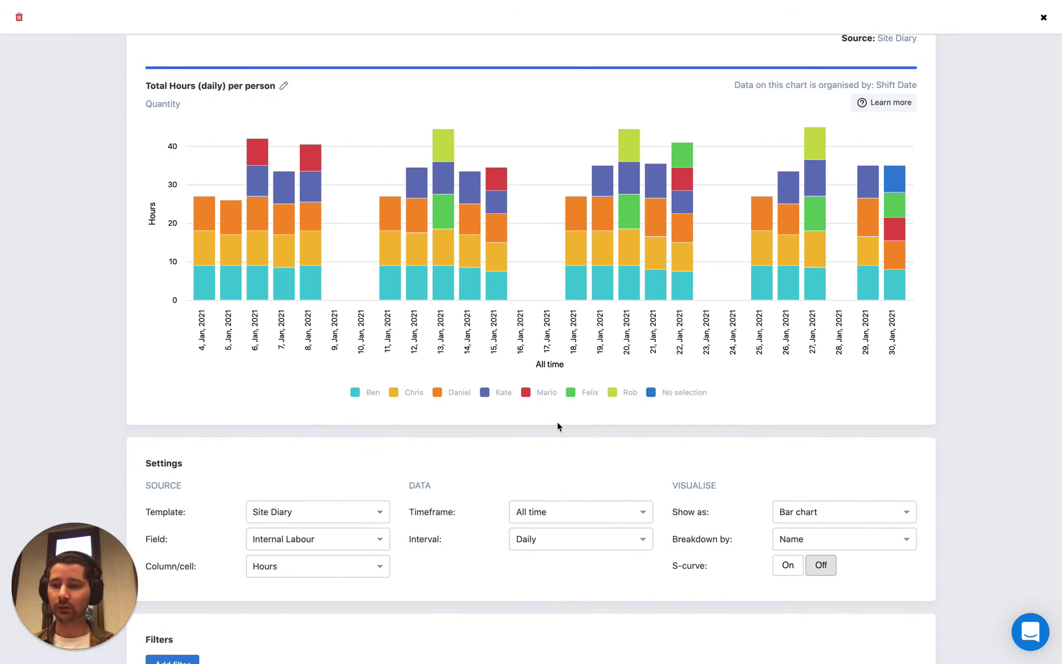
{"action": "scroll", "coordinate": [558, 423], "scroll_direction": "down", "scroll_amount": 2}
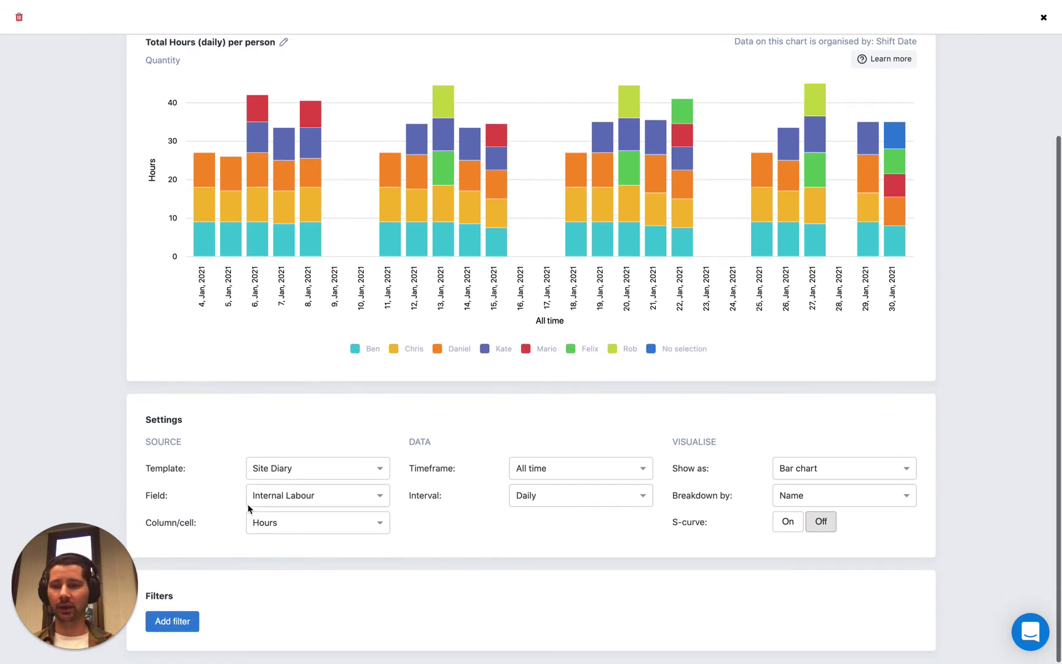
Step: Add a chart filter where Name equals Chris
{"action": "left_click", "coordinate": [191, 622]}
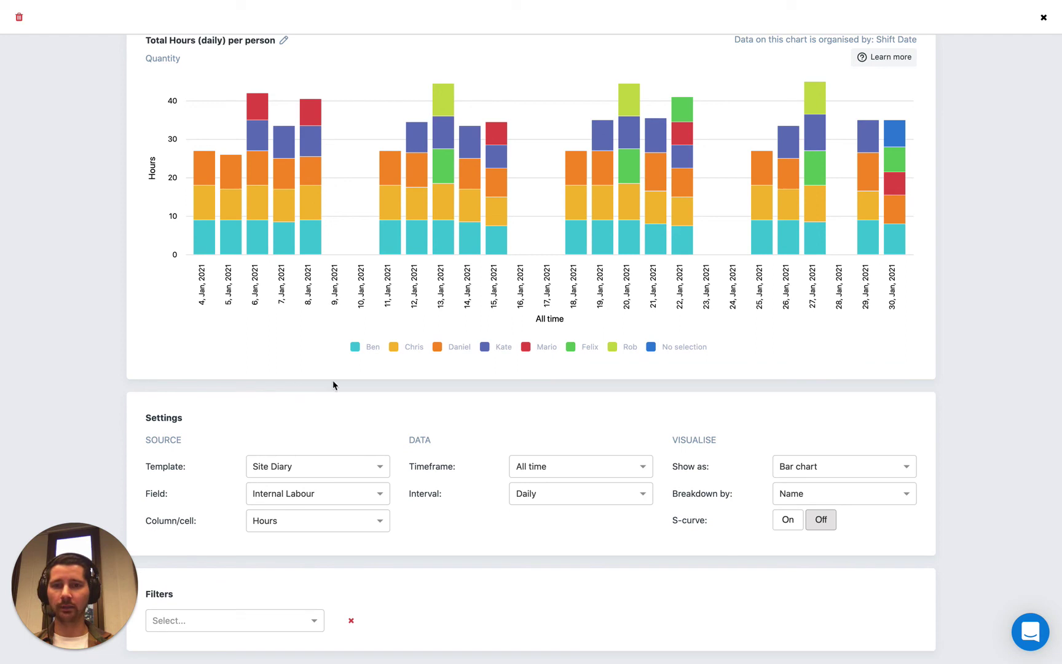
{"action": "left_click", "coordinate": [209, 619]}
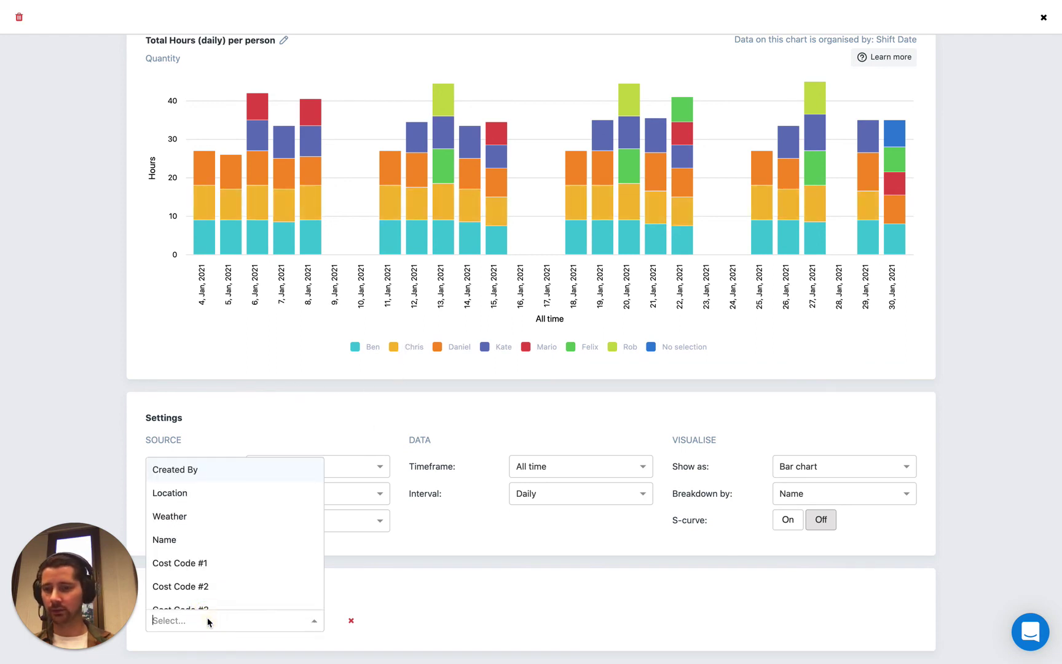
{"action": "left_click", "coordinate": [174, 541]}
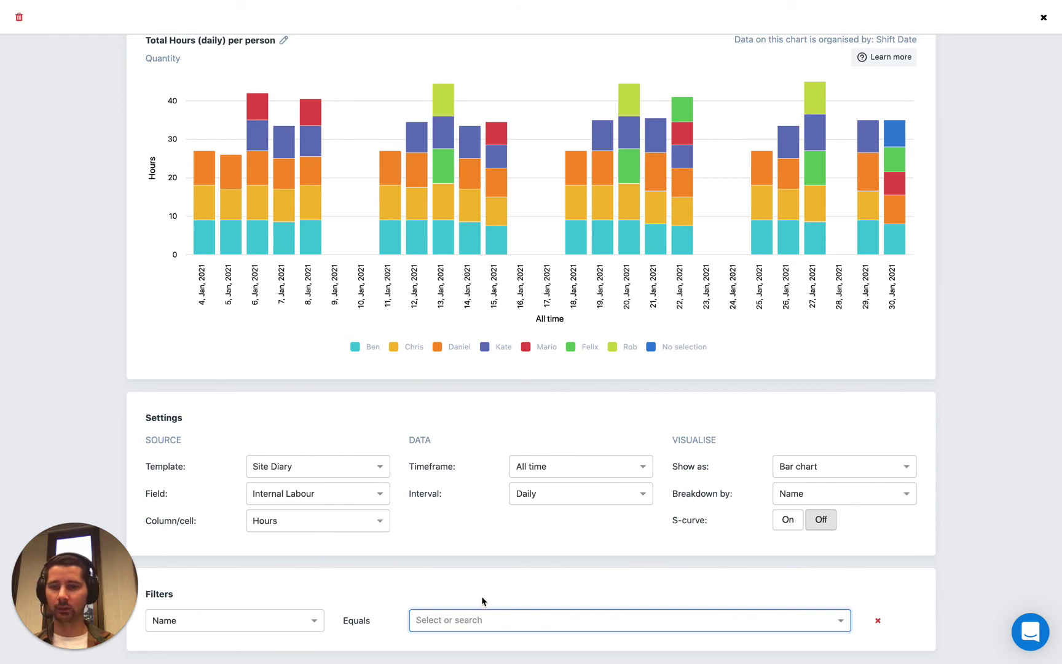
{"action": "left_click", "coordinate": [445, 620]}
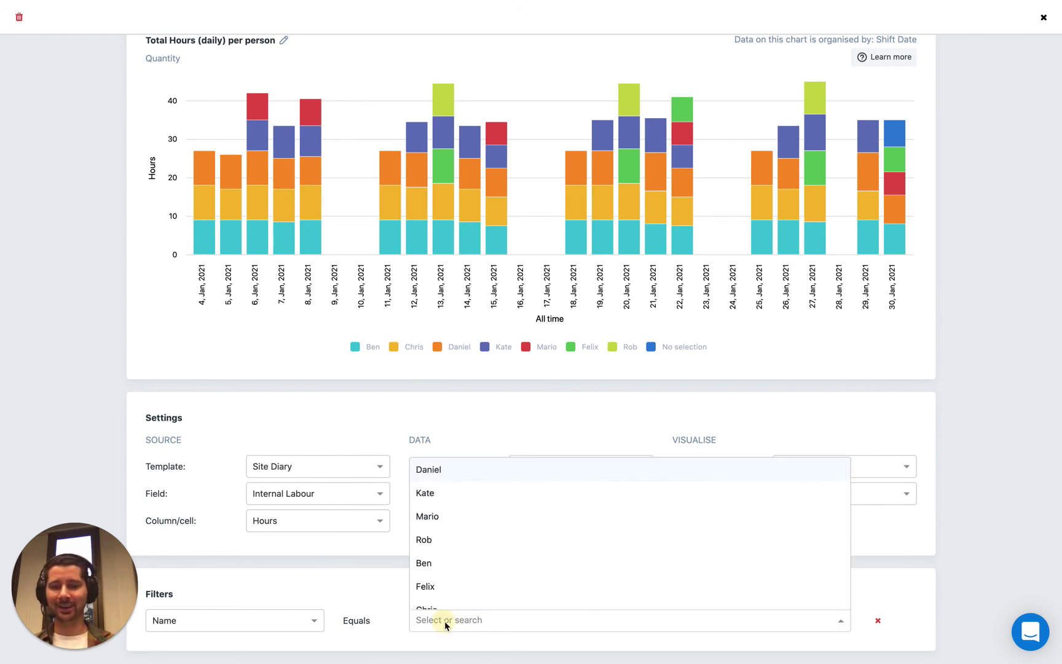
{"action": "scroll", "coordinate": [449, 546], "scroll_direction": "down", "scroll_amount": 1}
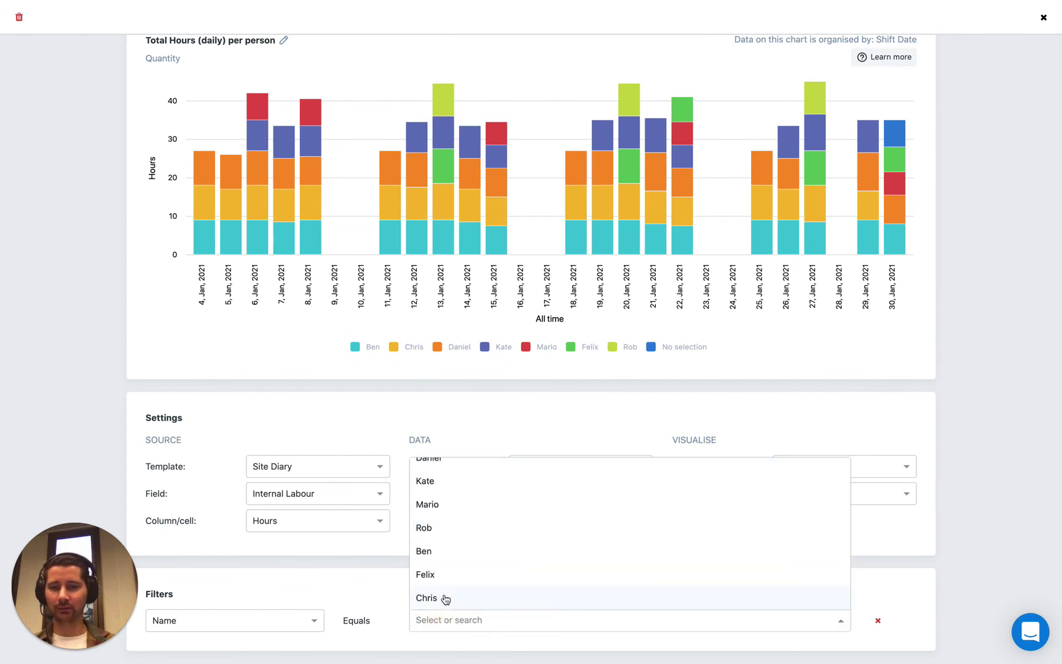
{"action": "left_click", "coordinate": [468, 596]}
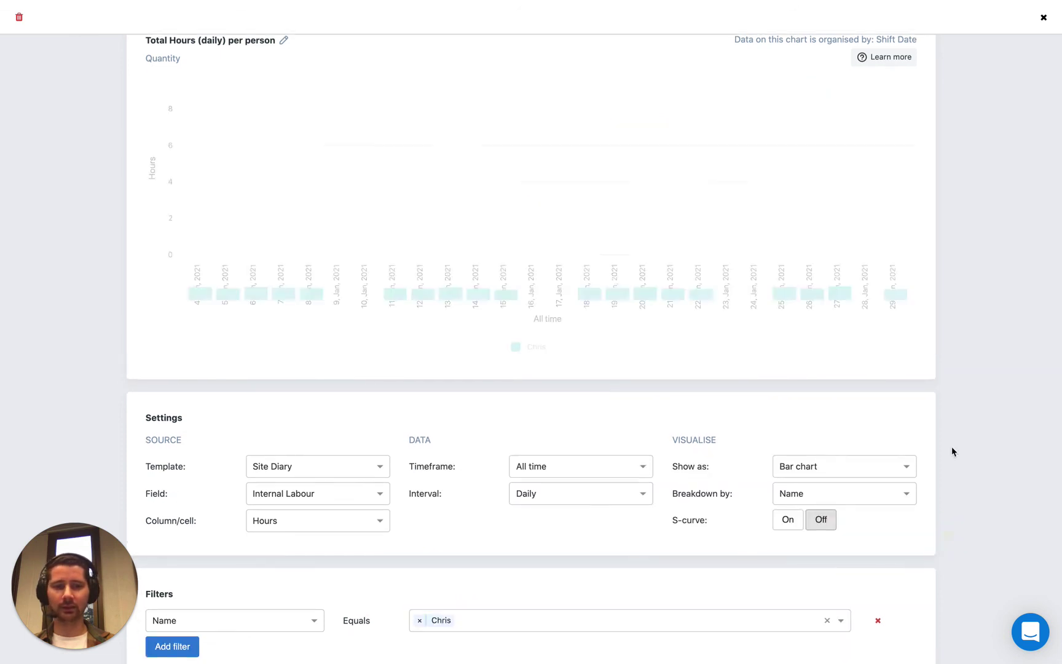
{"action": "scroll", "coordinate": [936, 329], "scroll_direction": "up", "scroll_amount": 1}
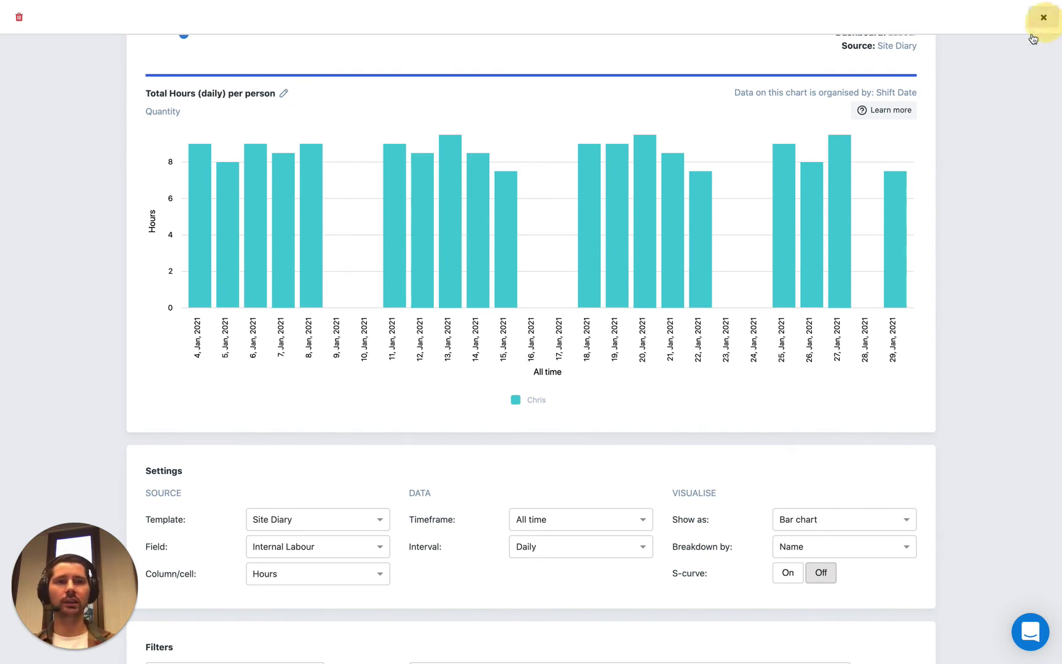
Step: Close the chart editor to return to the Labour dashboard
{"action": "left_click", "coordinate": [1044, 17]}
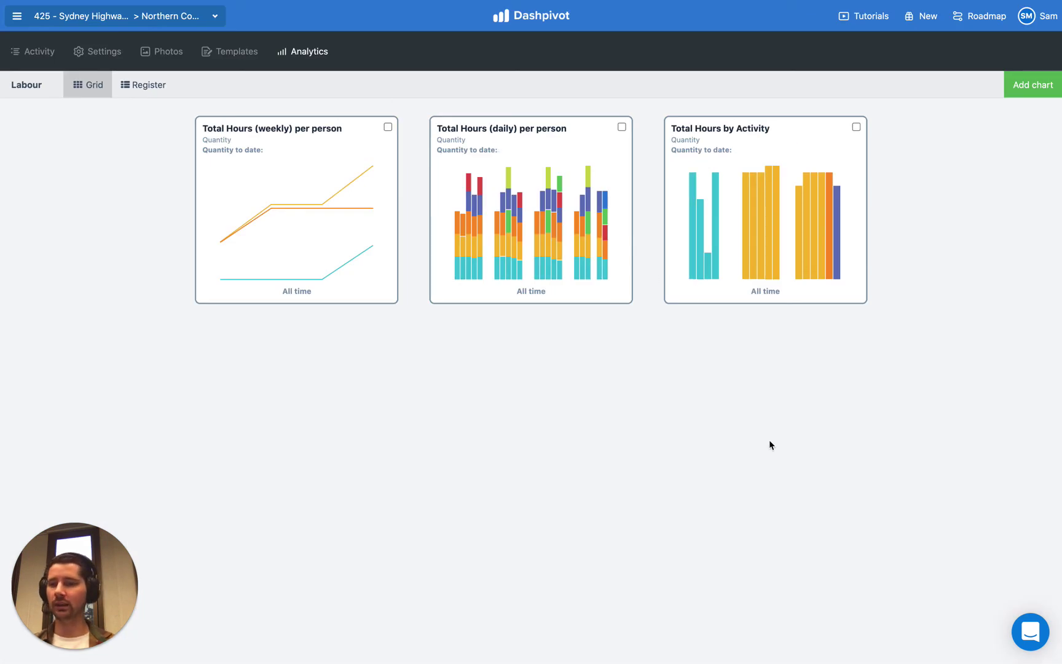